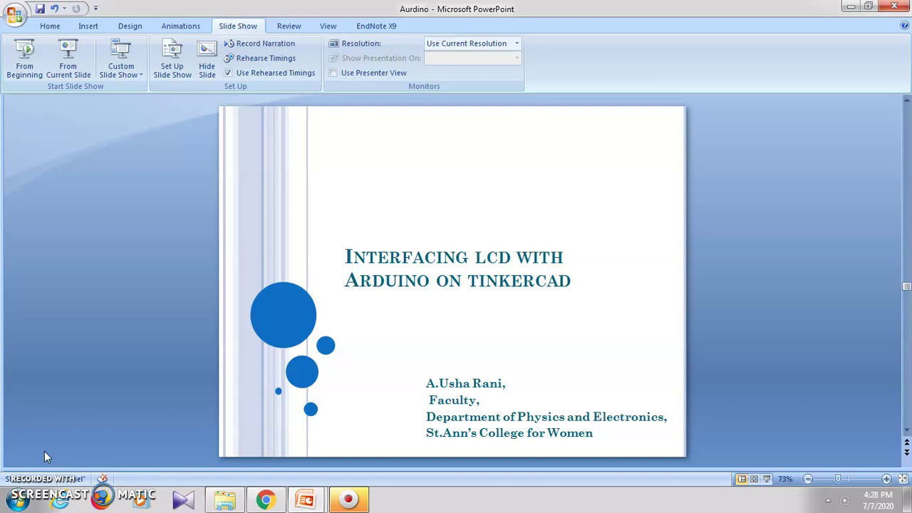
- Switch away from the PowerPoint slide showing the 16-pin LCD pinout diagram
click(268, 500)
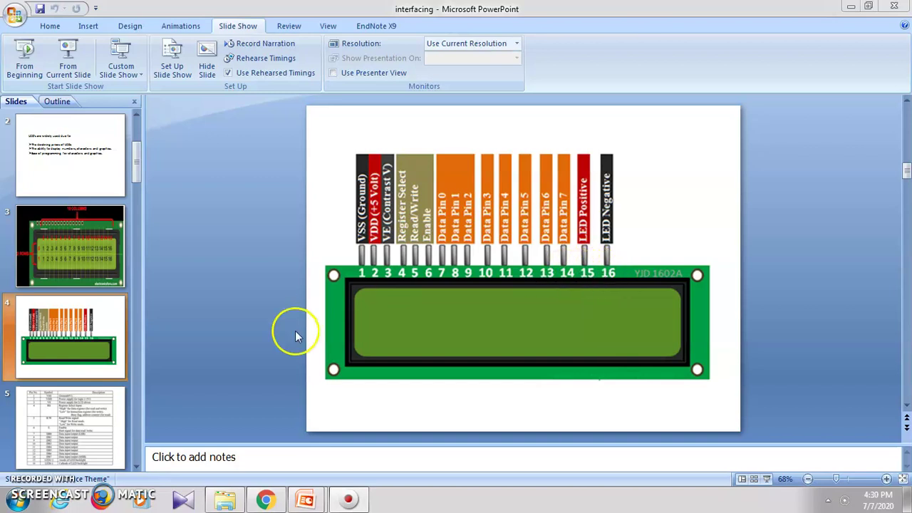
- Show the slide with the LCD pin description table
click(108, 427)
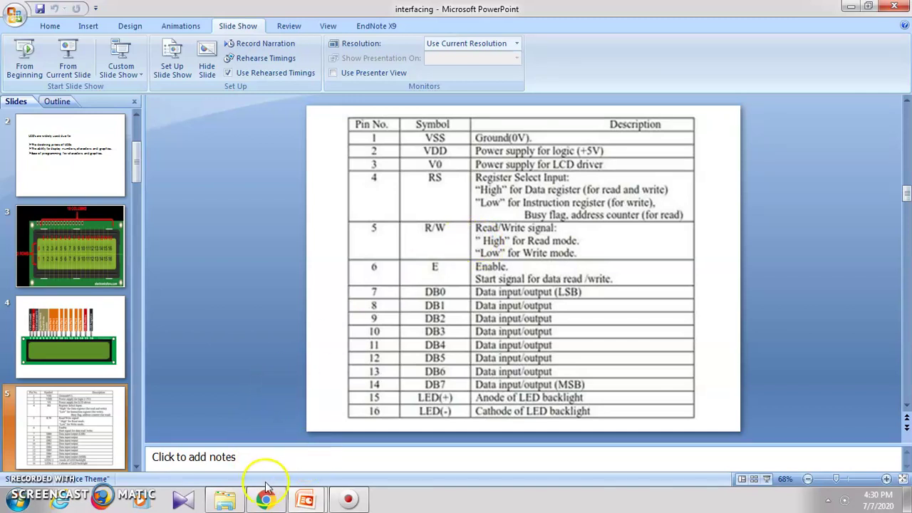
- Back in Tinkercad, route a red wire from the Arduino 5V pin to the breadboard's bottom rail
mouse_move(266, 490)
click(265, 446)
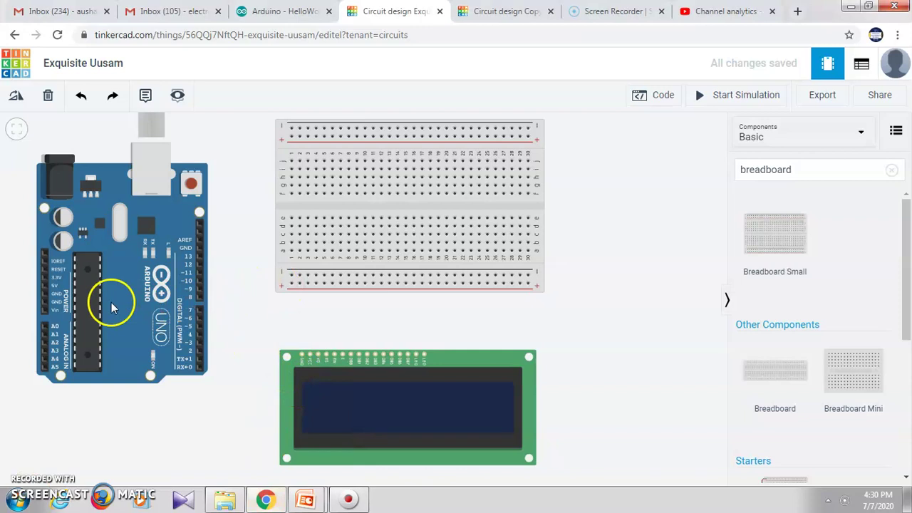
click(44, 284)
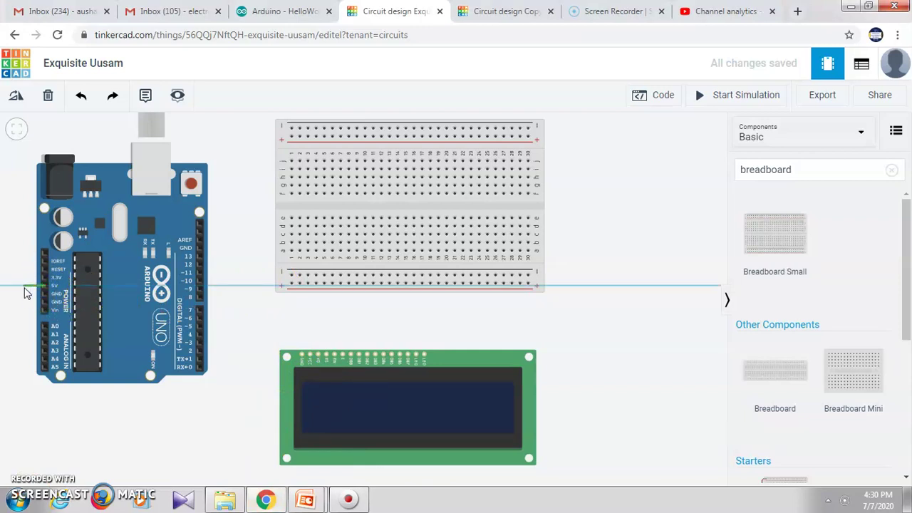
click(24, 288)
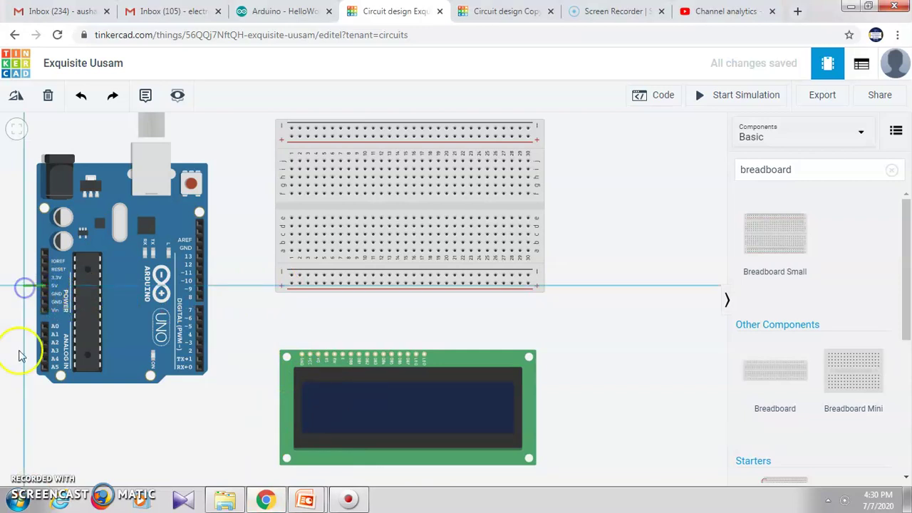
click(26, 424)
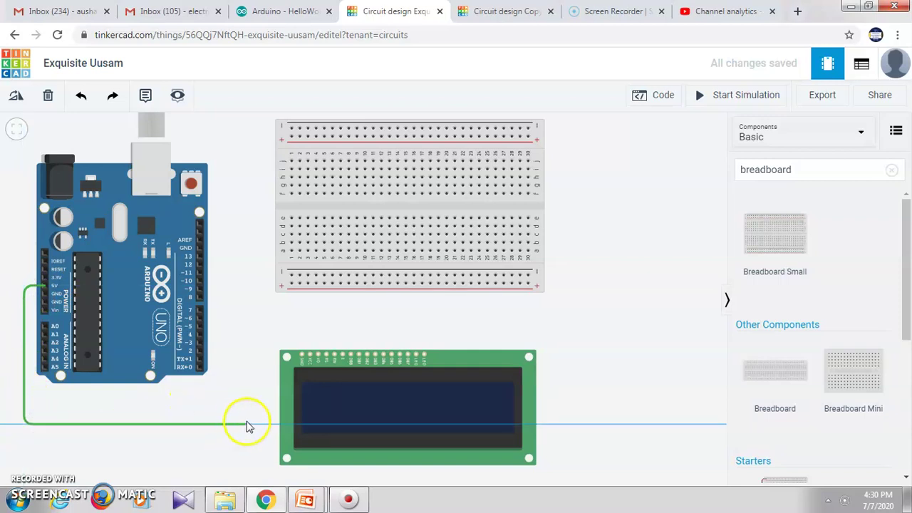
click(256, 424)
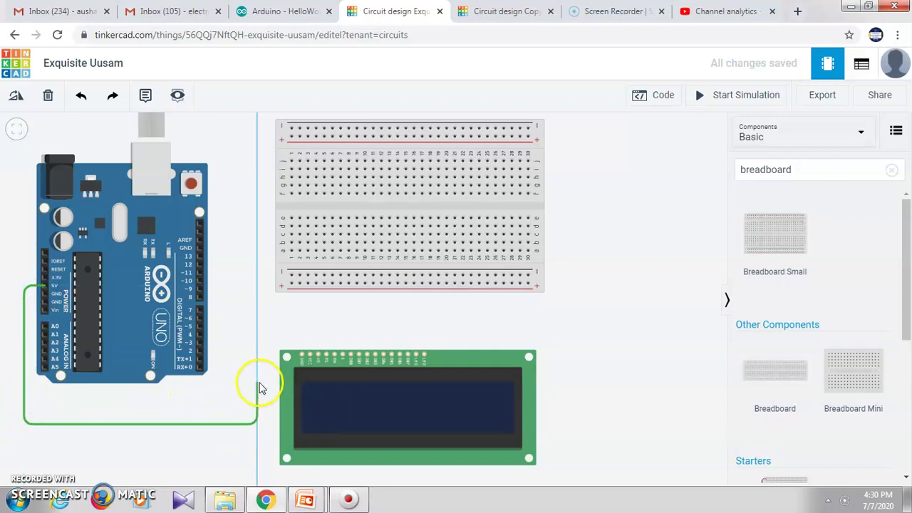
click(259, 288)
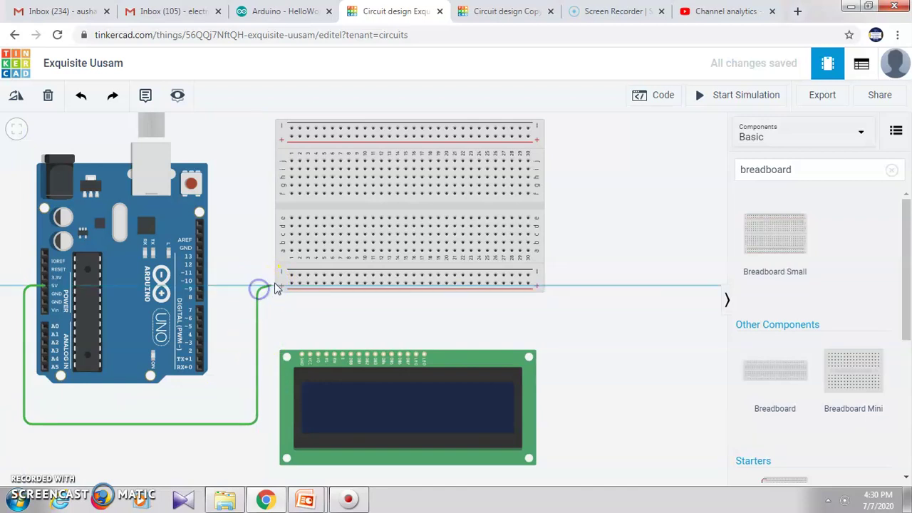
click(291, 283)
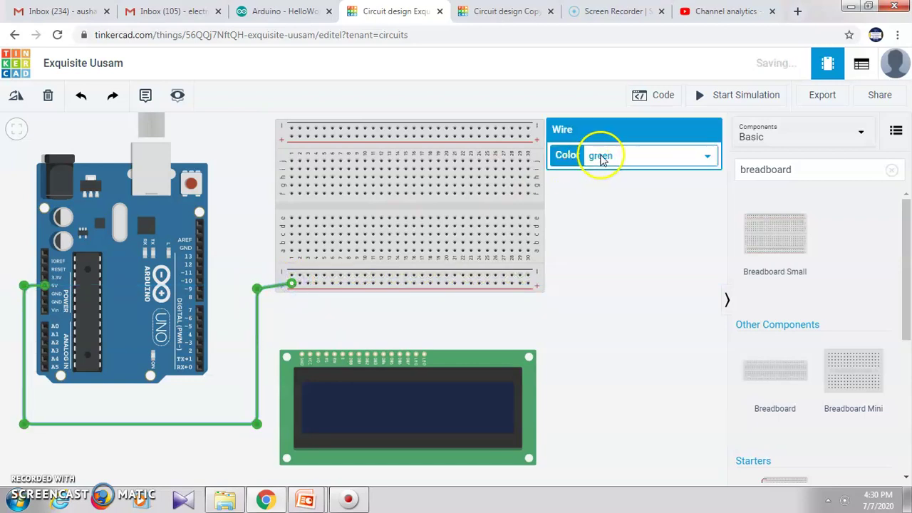
click(602, 156)
click(604, 183)
- Route a black wire from the Arduino GND pin to the neighbouring bottom rail
click(42, 293)
click(32, 298)
click(34, 401)
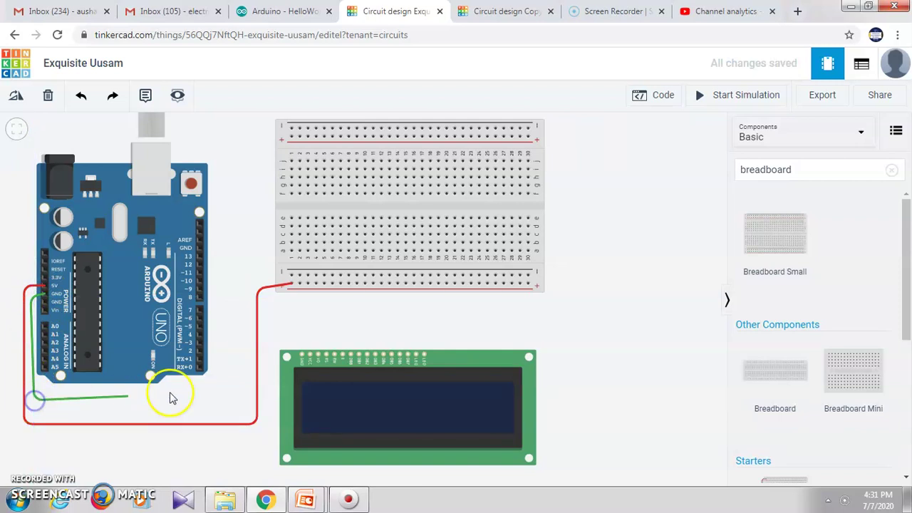
click(248, 399)
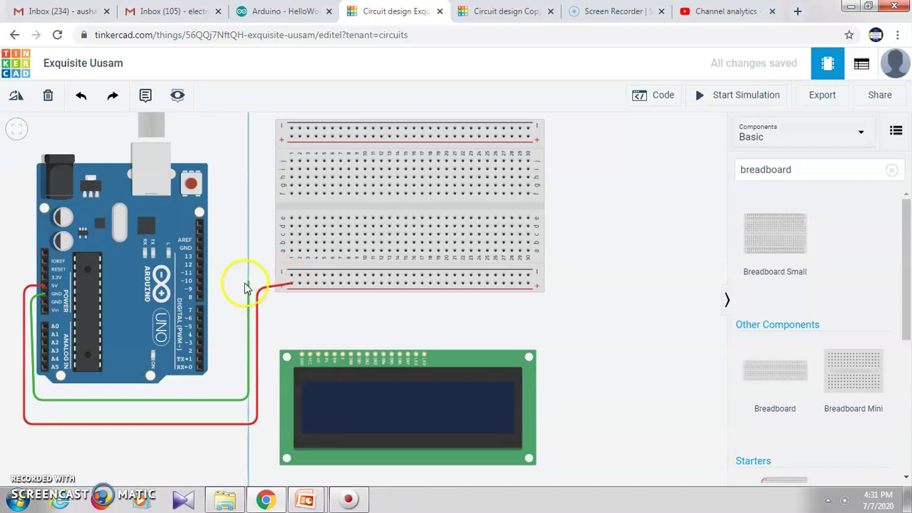
click(244, 286)
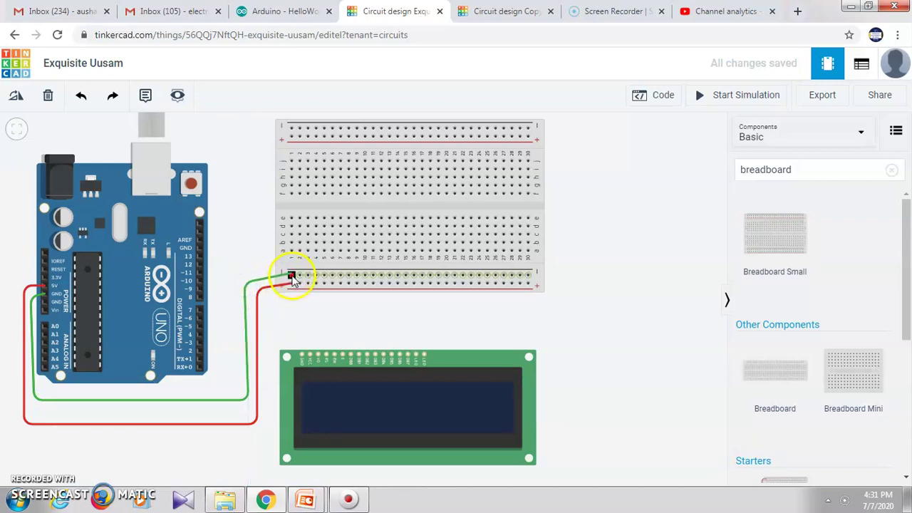
click(292, 275)
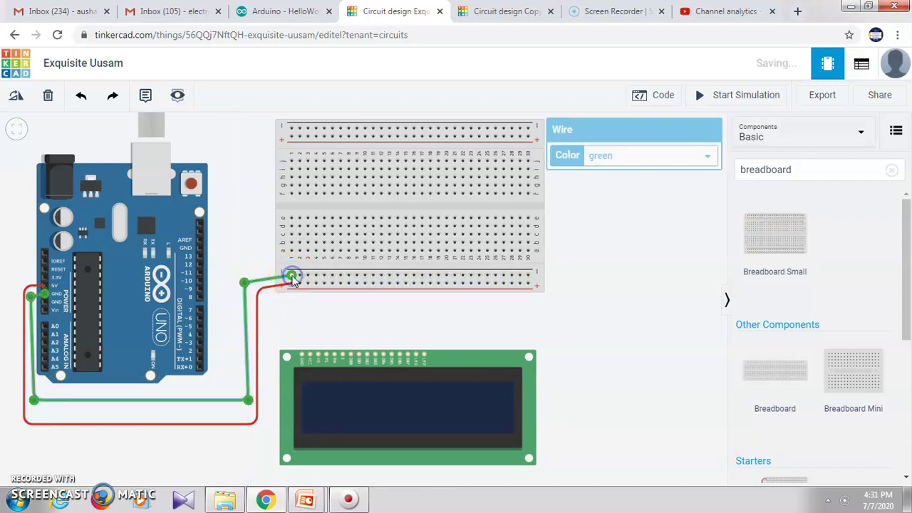
click(638, 157)
click(637, 172)
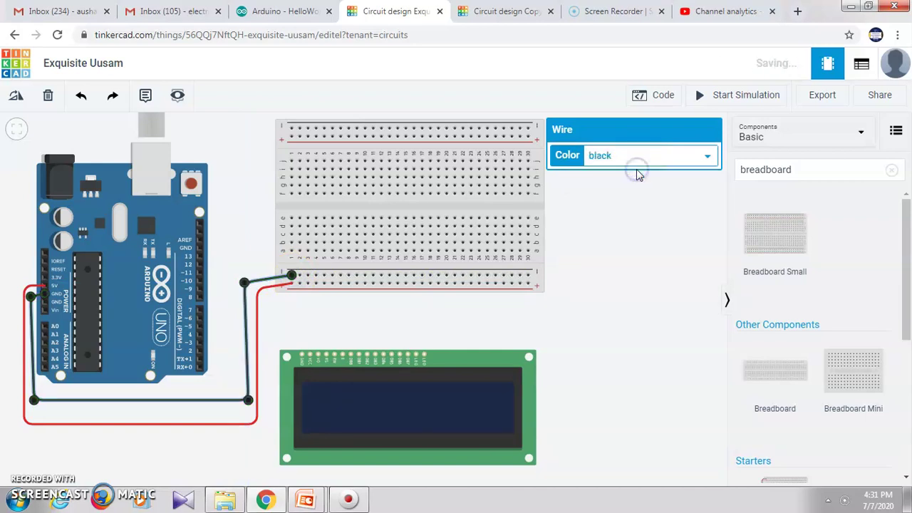
click(627, 244)
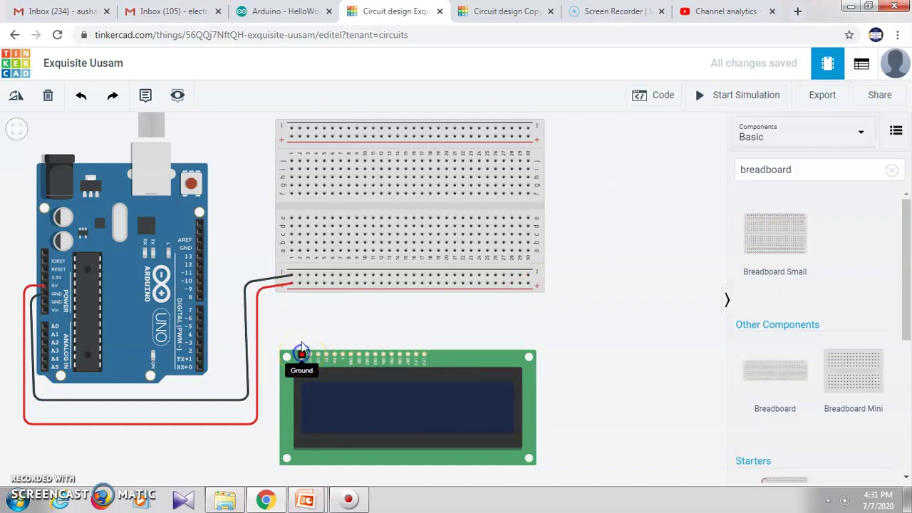
- Wire the LCD Ground pin to the rail in black and its Power pin in red
drag(302, 356, 301, 275)
click(598, 158)
click(600, 174)
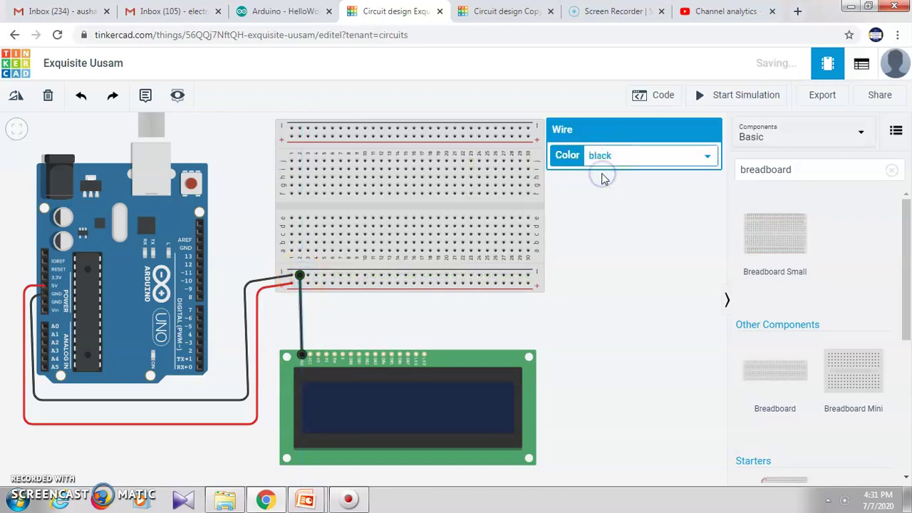
click(311, 358)
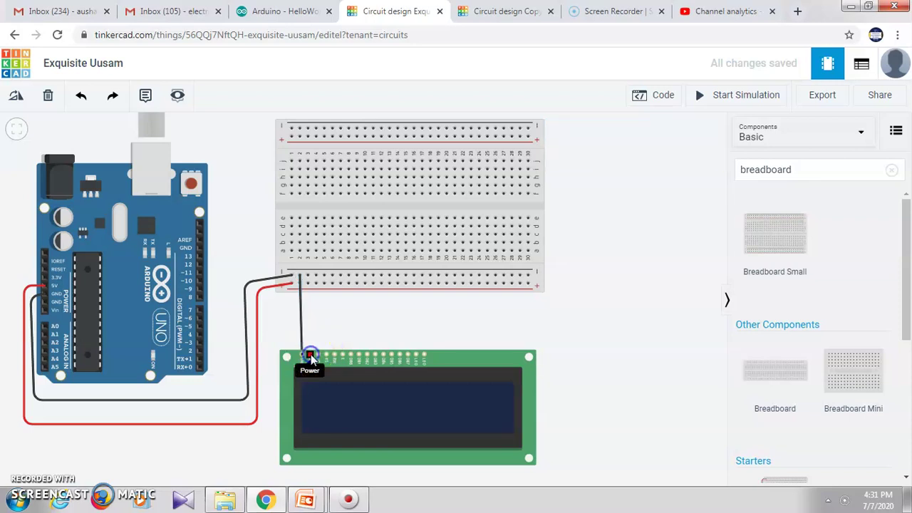
click(308, 285)
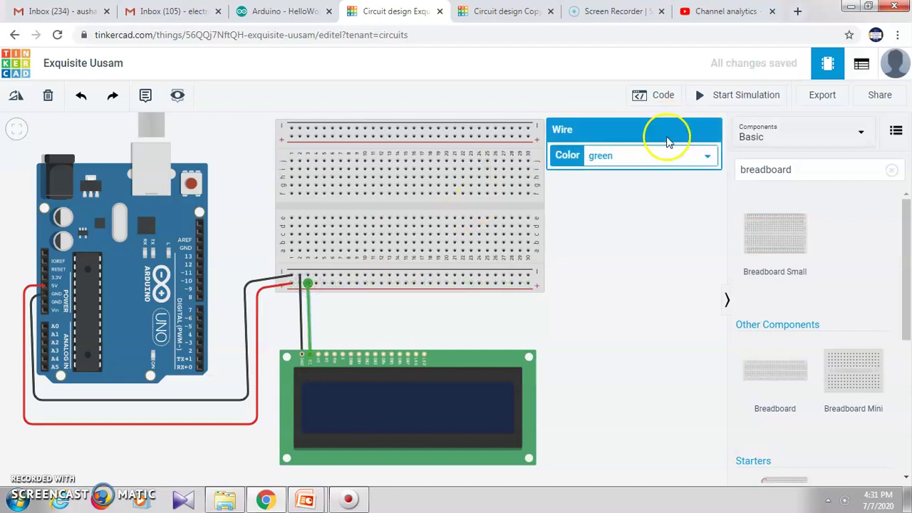
click(653, 157)
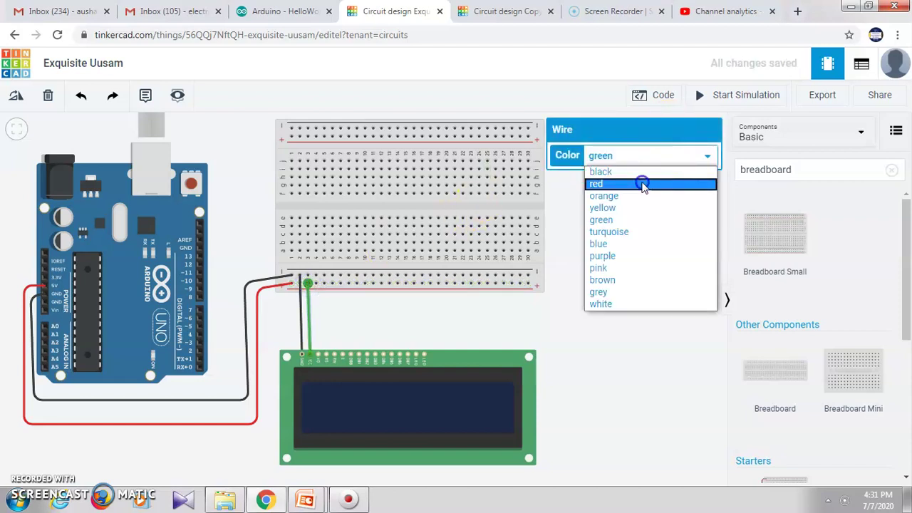
click(643, 185)
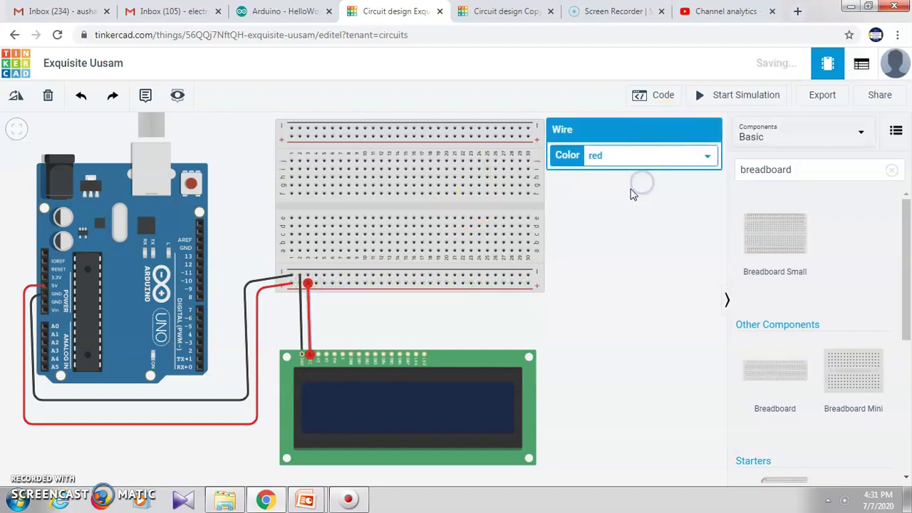
click(479, 318)
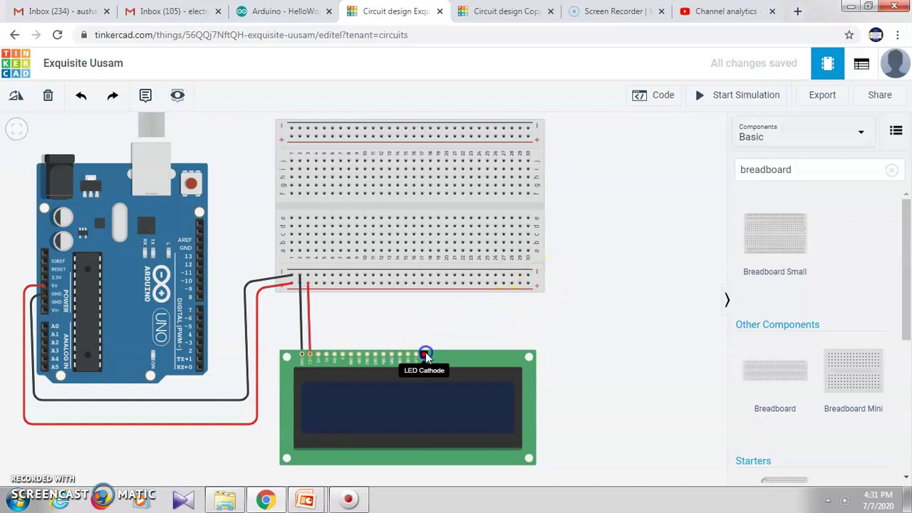
- Wire the LCD LED Cathode and Read/Write pins to the ground rail with black wires
drag(425, 355, 423, 276)
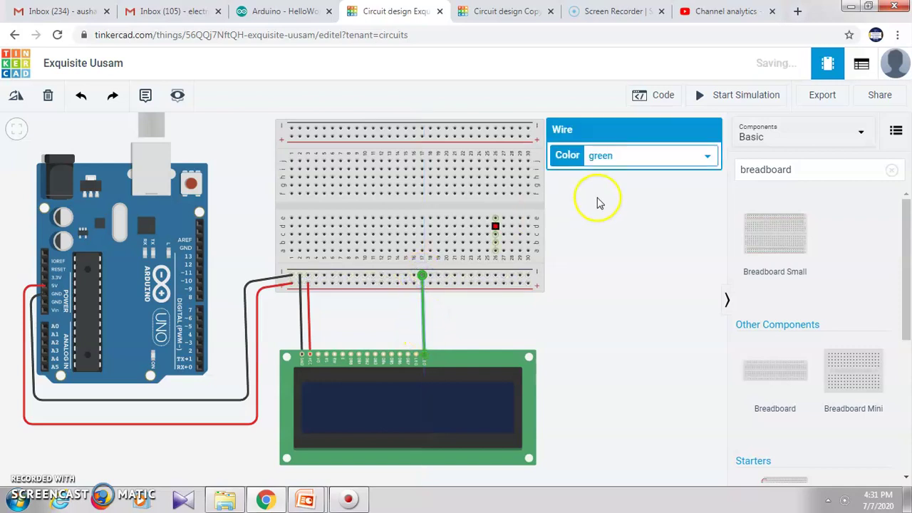
click(622, 155)
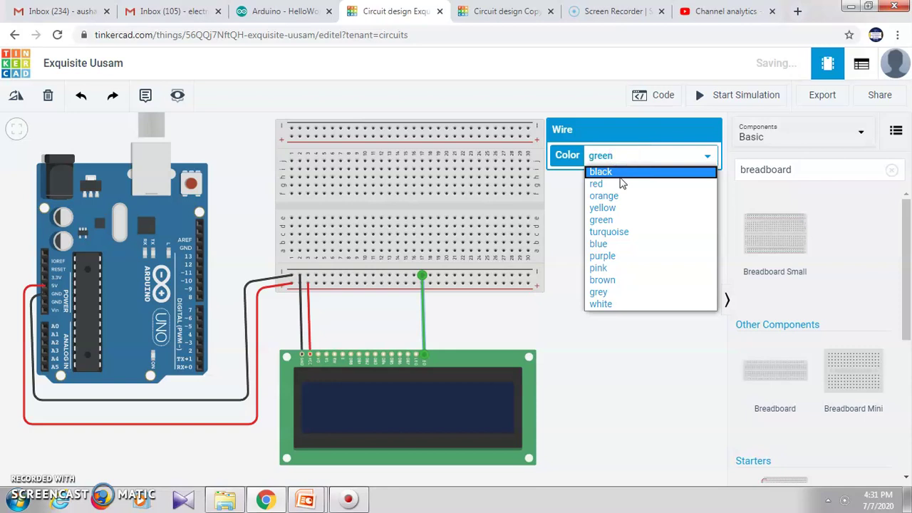
click(620, 173)
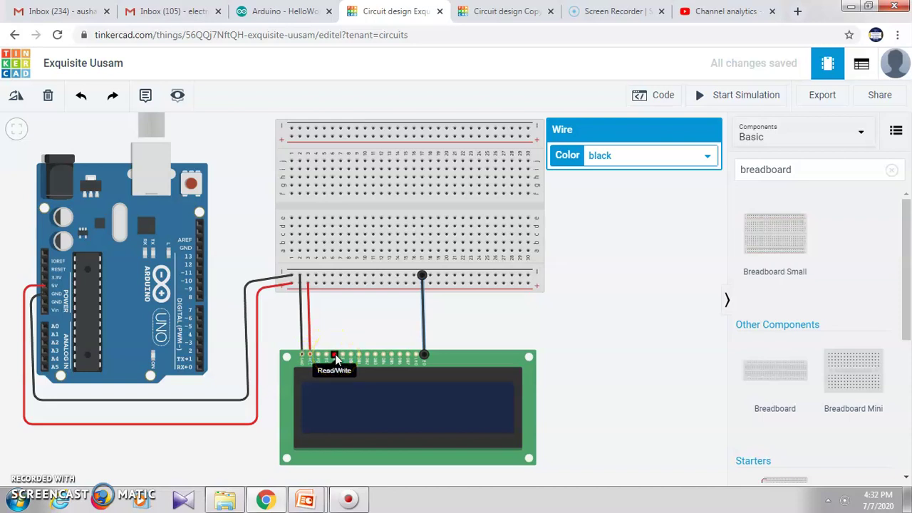
click(335, 356)
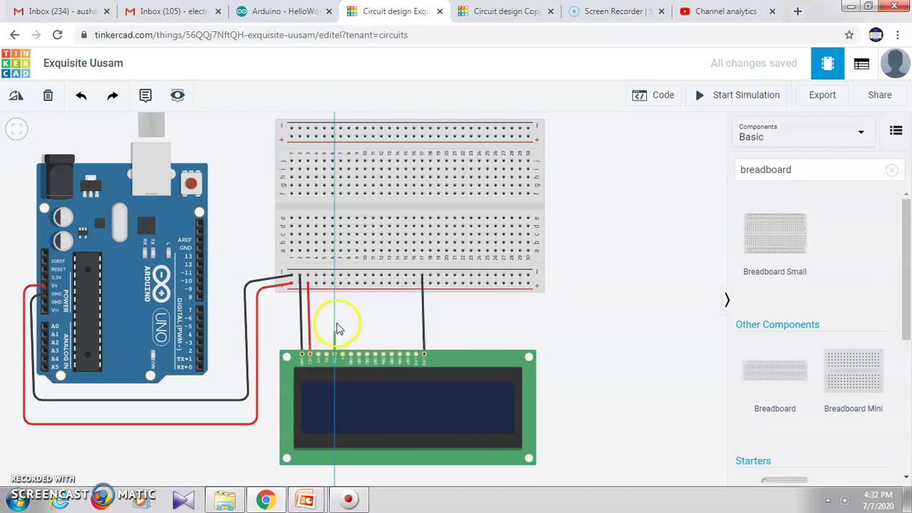
click(333, 277)
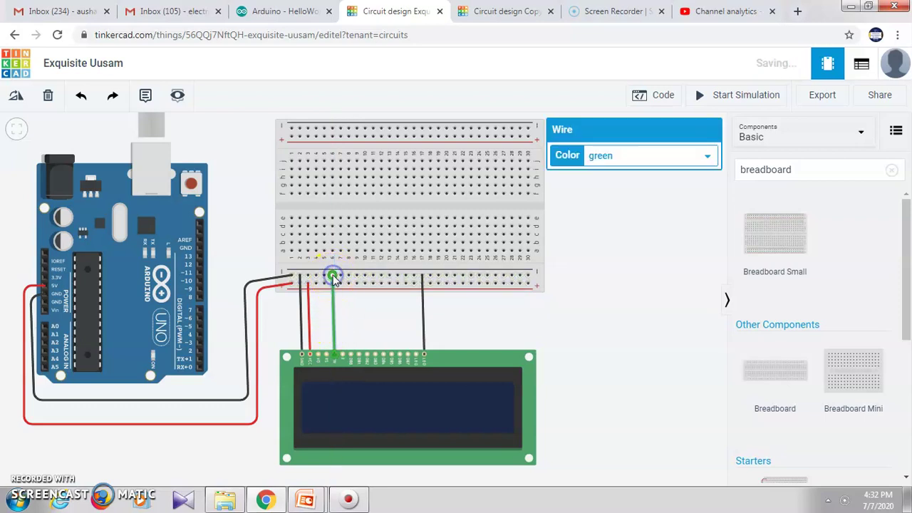
click(621, 157)
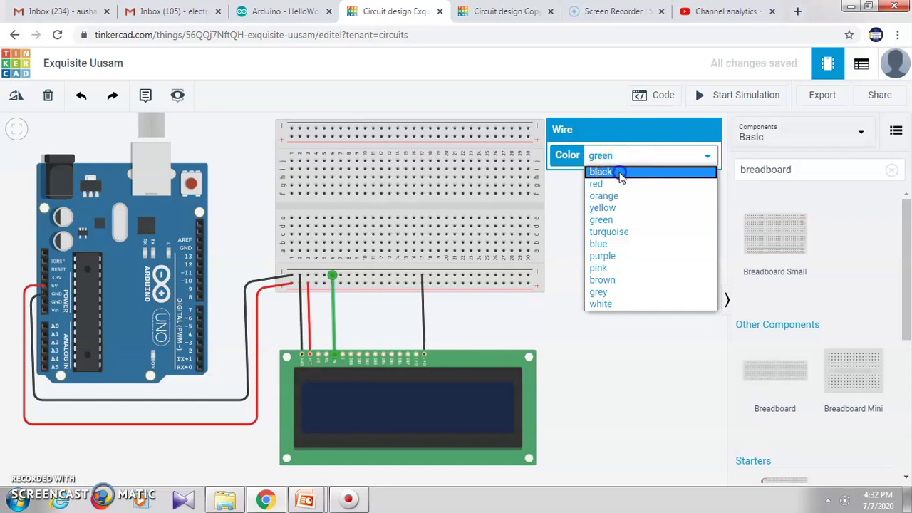
click(621, 177)
click(612, 271)
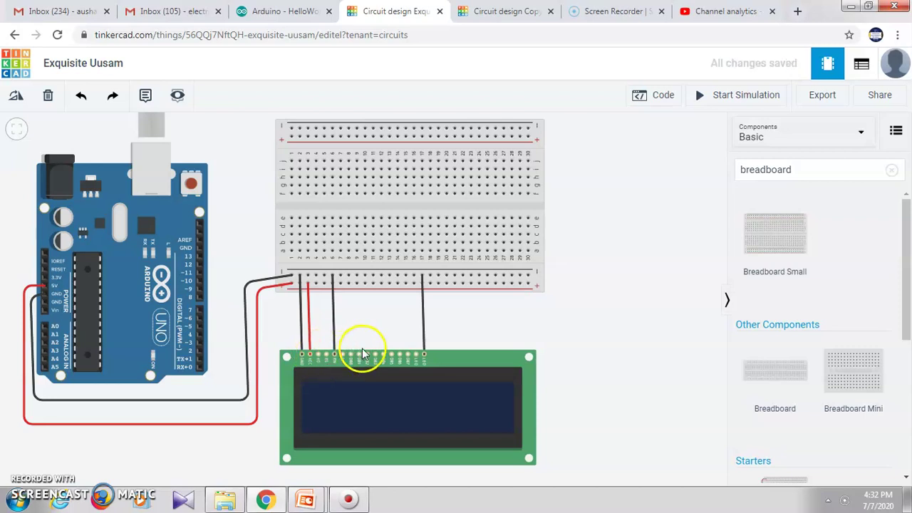
- Search the components for 'p' and place a potentiometer on the breadboard's upper rows
click(819, 180)
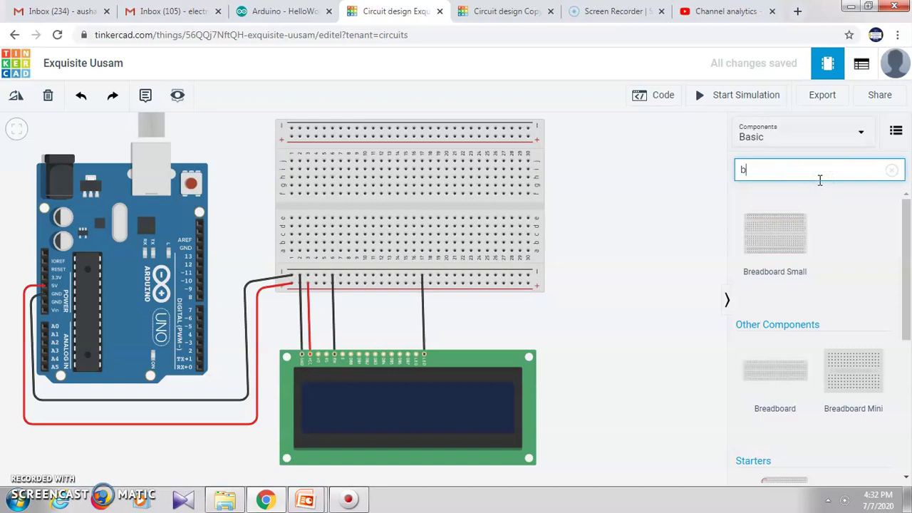
key(BackSpace)
text(po)
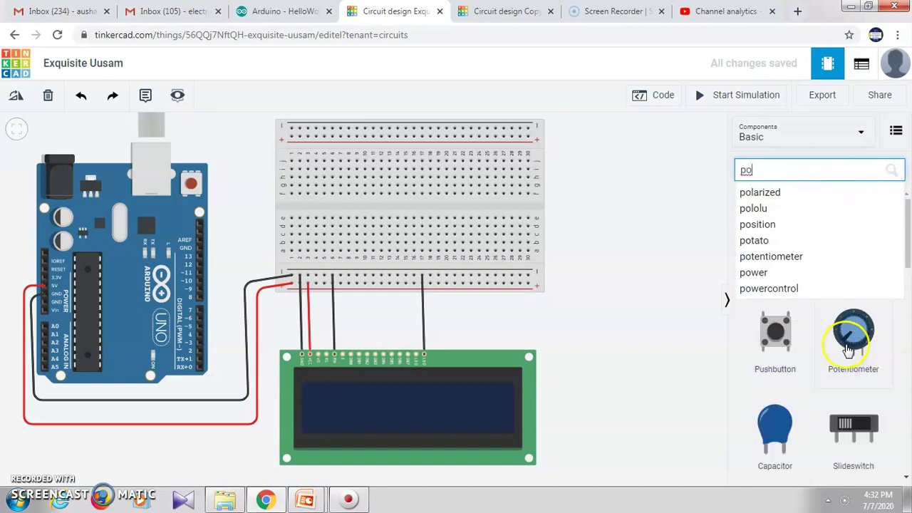
drag(853, 331, 317, 178)
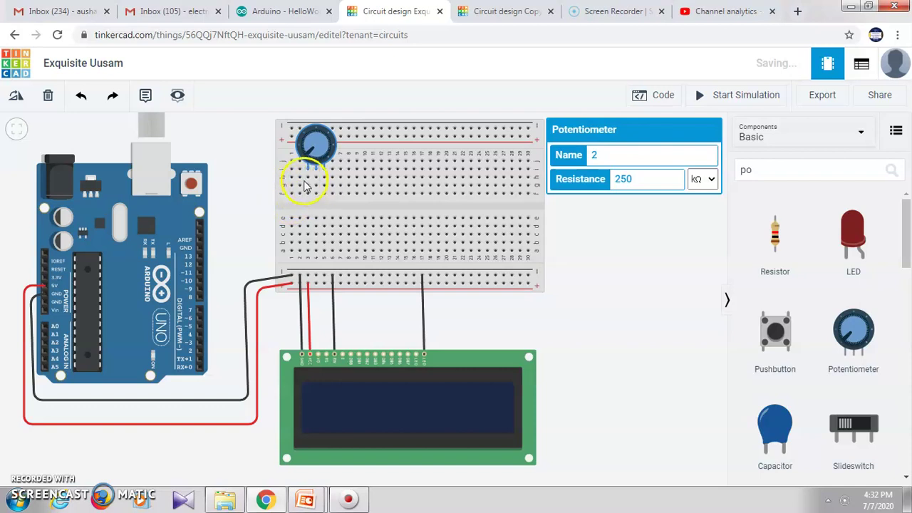
- Connect the potentiometer's outer pins to the power rails with red and black wires
click(308, 180)
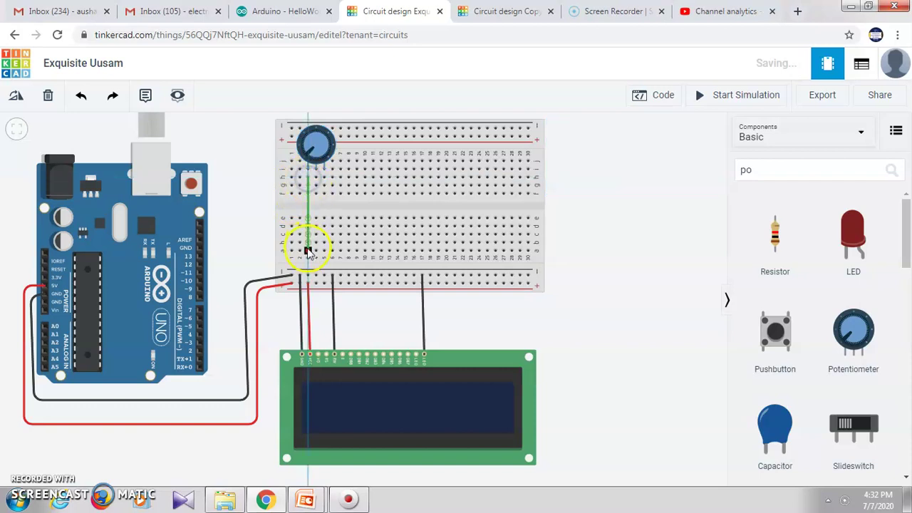
click(317, 284)
click(607, 154)
click(606, 184)
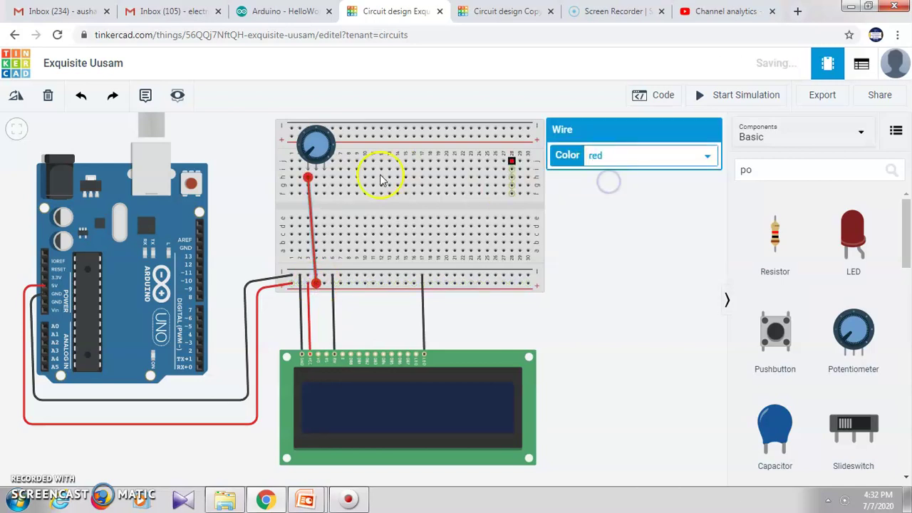
click(324, 187)
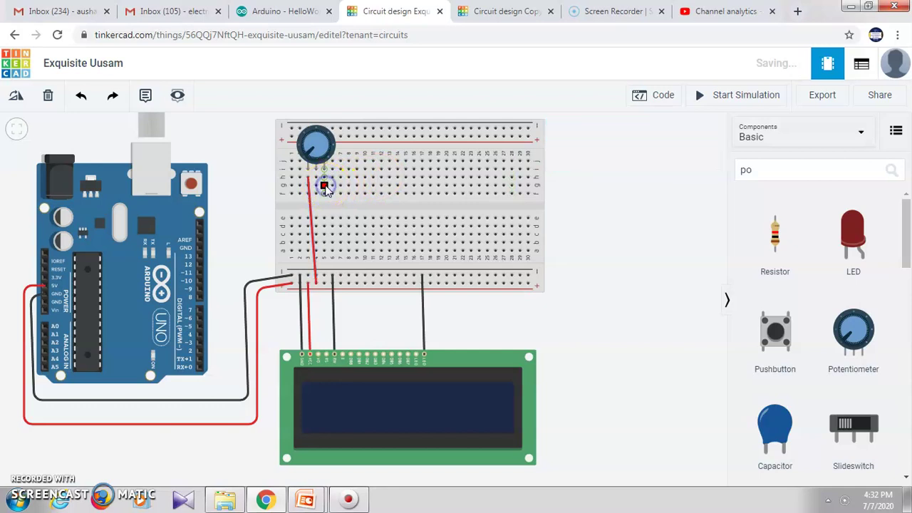
click(340, 277)
click(610, 151)
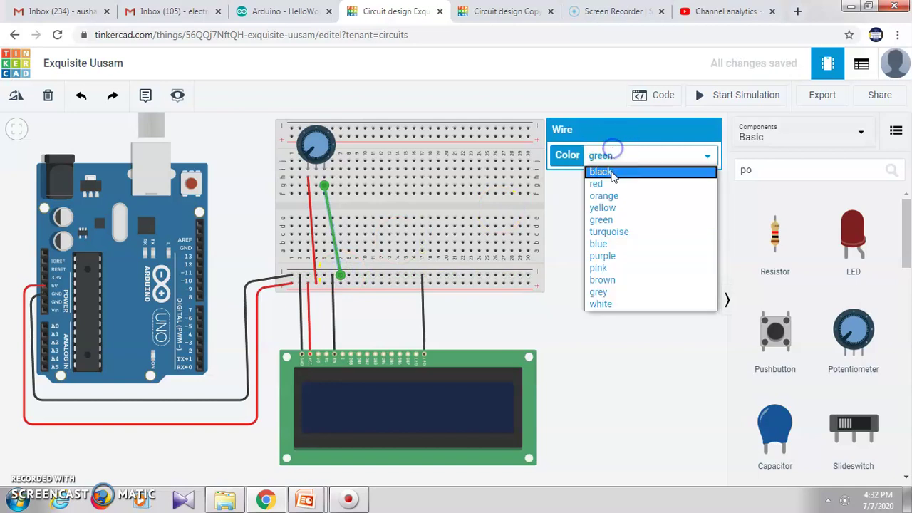
click(614, 175)
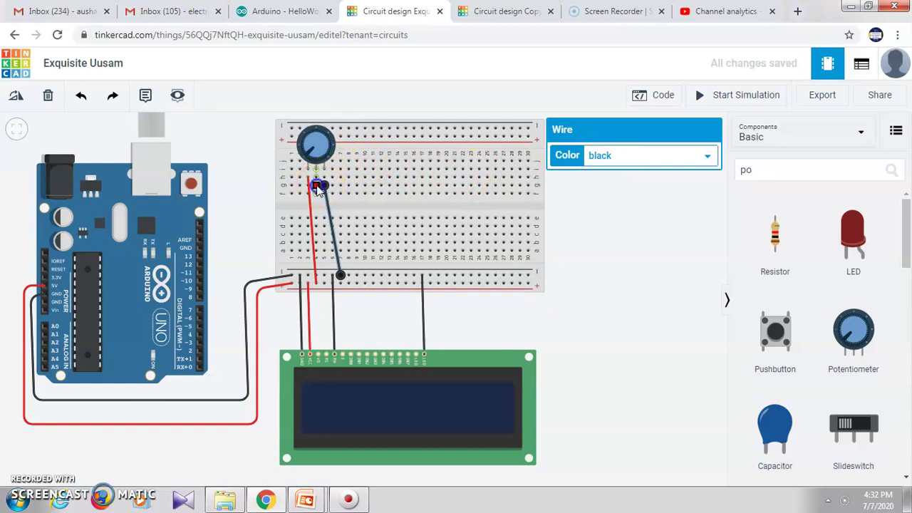
click(317, 186)
- Run a yellow wire from the potentiometer wiper to the LCD Contrast pin
click(320, 235)
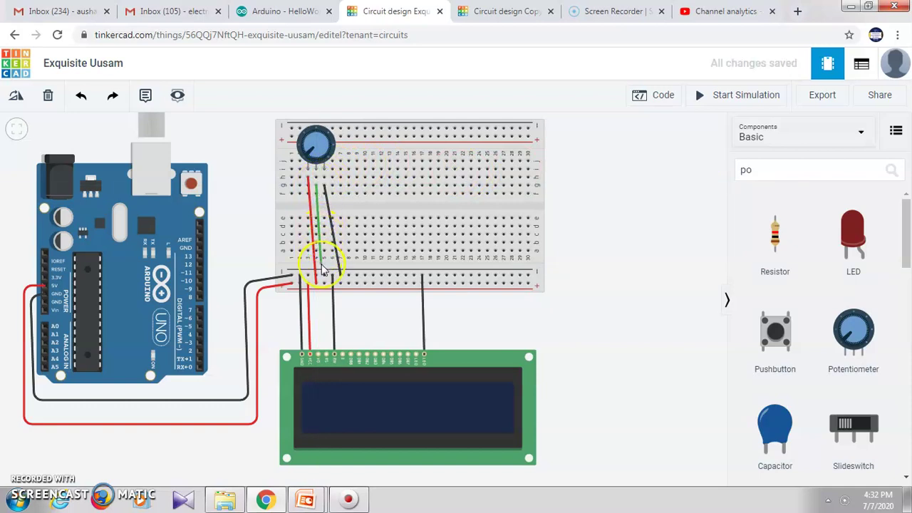
click(316, 301)
click(321, 349)
drag(322, 349, 319, 357)
click(319, 356)
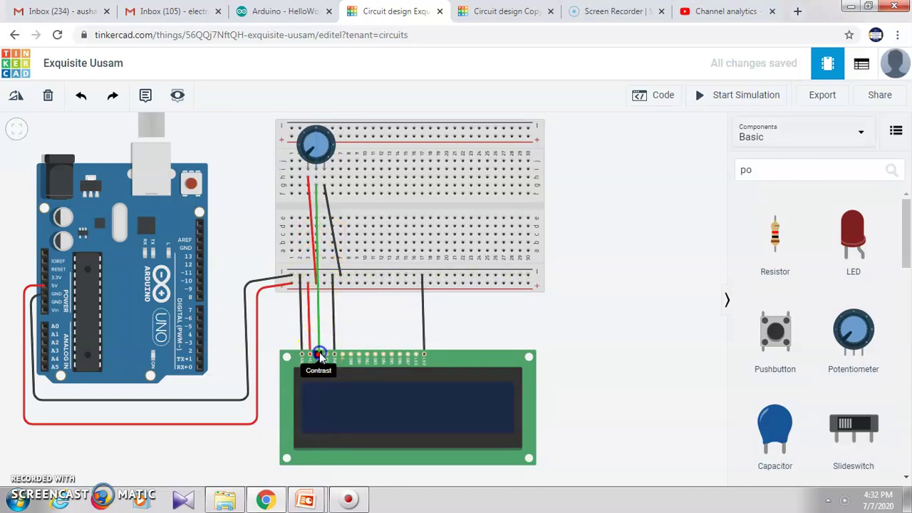
click(318, 356)
click(639, 157)
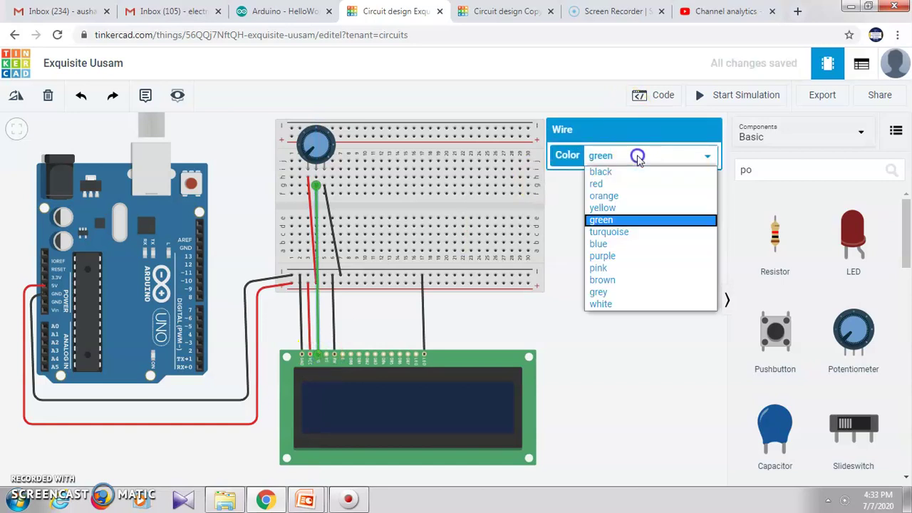
click(639, 208)
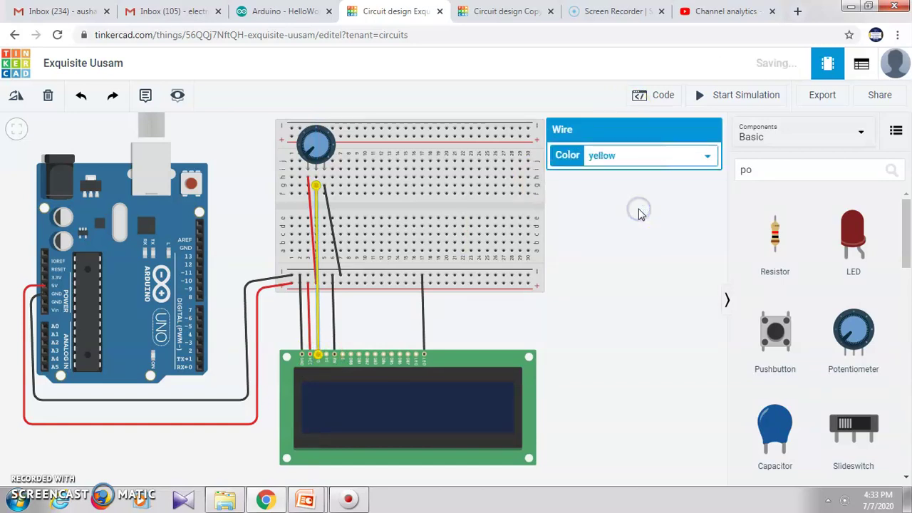
- Draw green wires from the LCD Register Select and Enable pins to Arduino pins 12 and 11
click(636, 247)
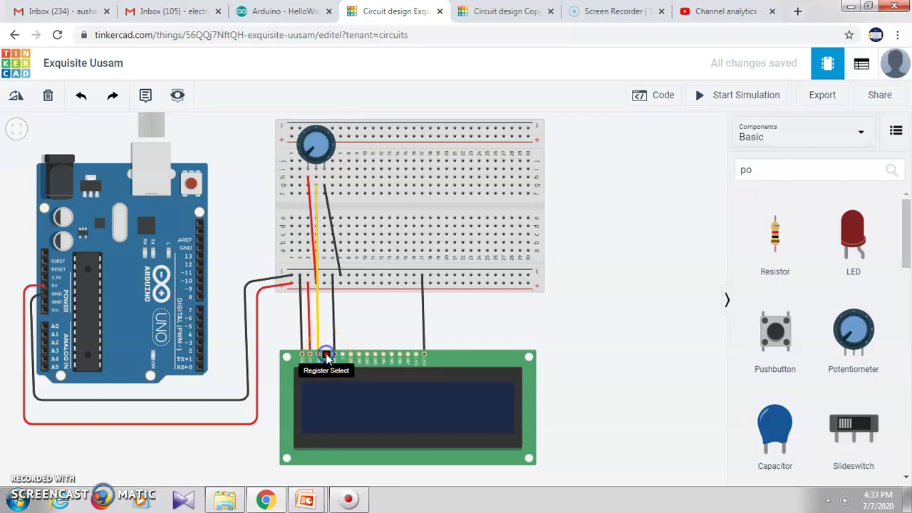
drag(326, 356, 202, 267)
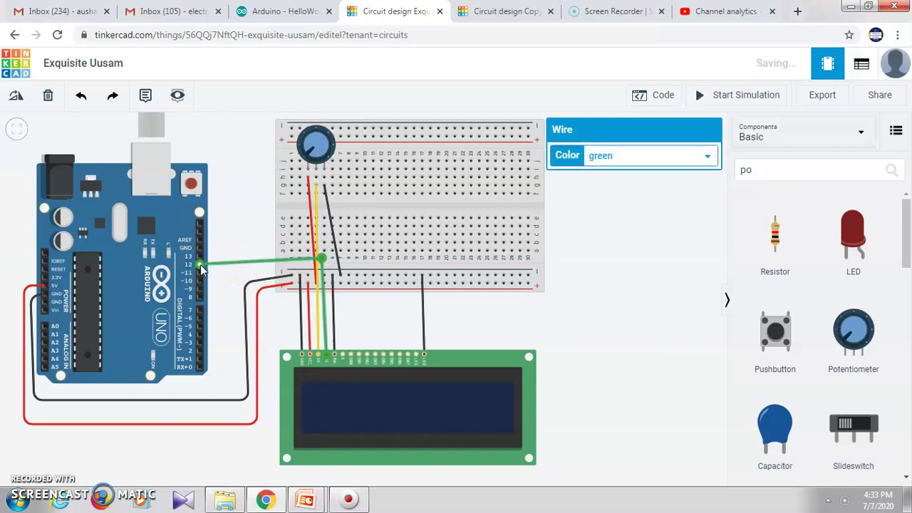
drag(373, 361, 199, 281)
- Connect the LCD DB4 pin to Arduino pin 5 with a blue wire
click(576, 326)
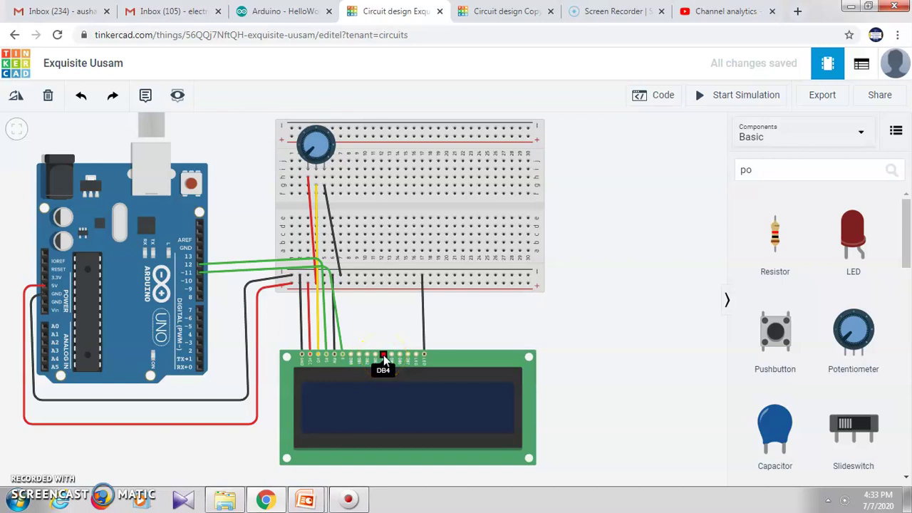
click(376, 356)
click(383, 356)
drag(382, 328, 205, 330)
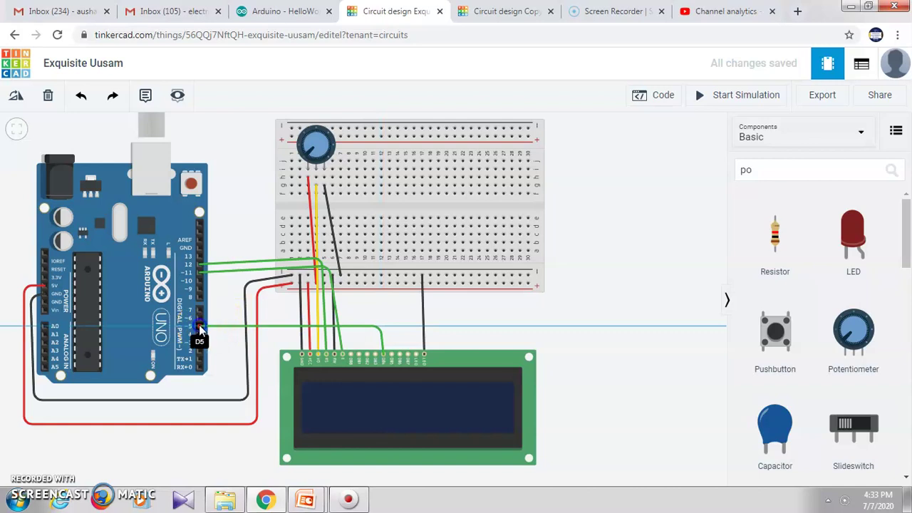
click(200, 326)
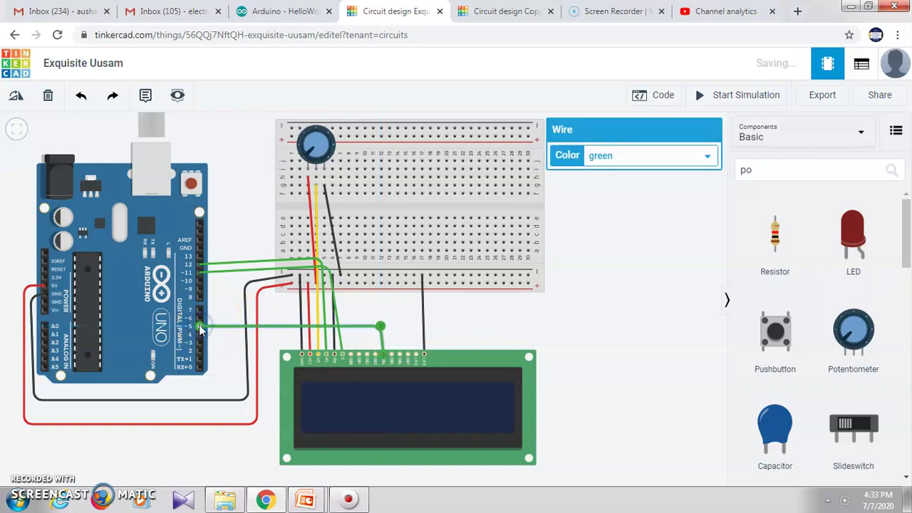
click(648, 164)
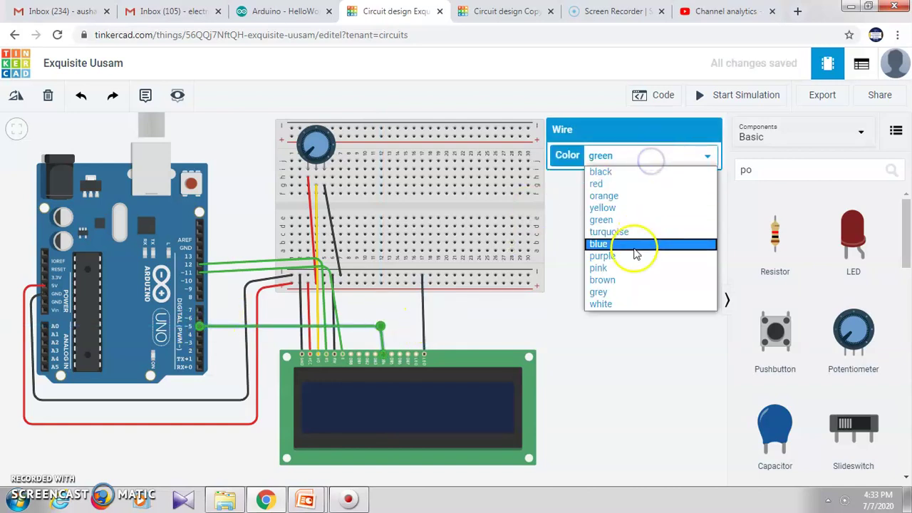
click(634, 249)
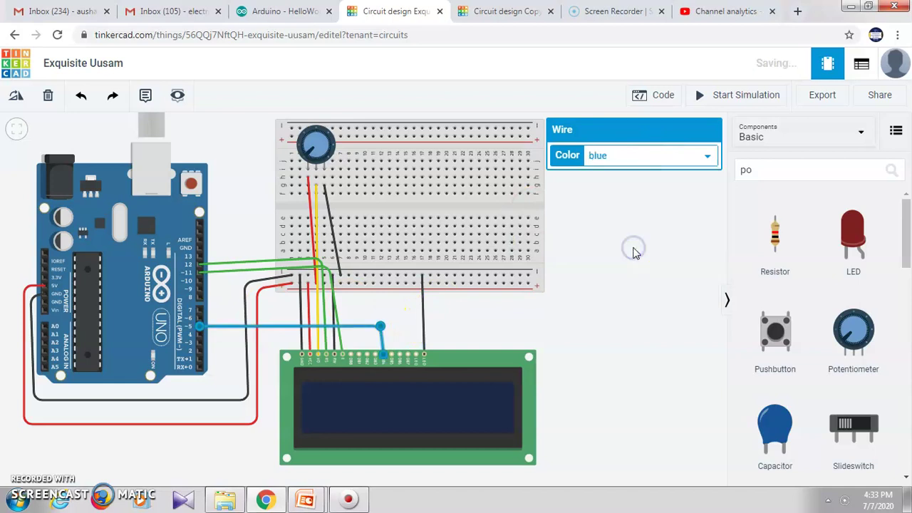
click(591, 305)
- Wire the LCD DB5 pin to Arduino pin 4, then nudge the LCD slightly lower
click(391, 354)
click(391, 353)
click(385, 324)
drag(376, 337, 386, 354)
click(390, 354)
click(390, 335)
click(201, 334)
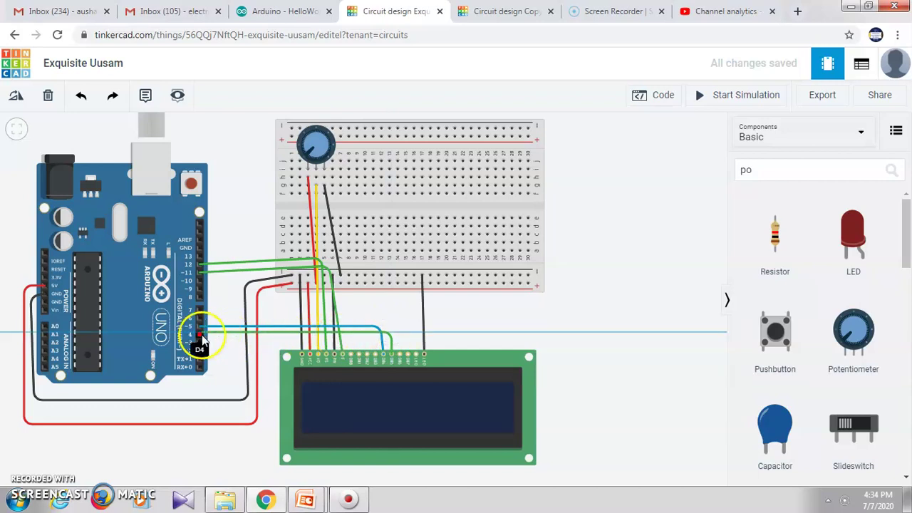
click(200, 335)
click(360, 409)
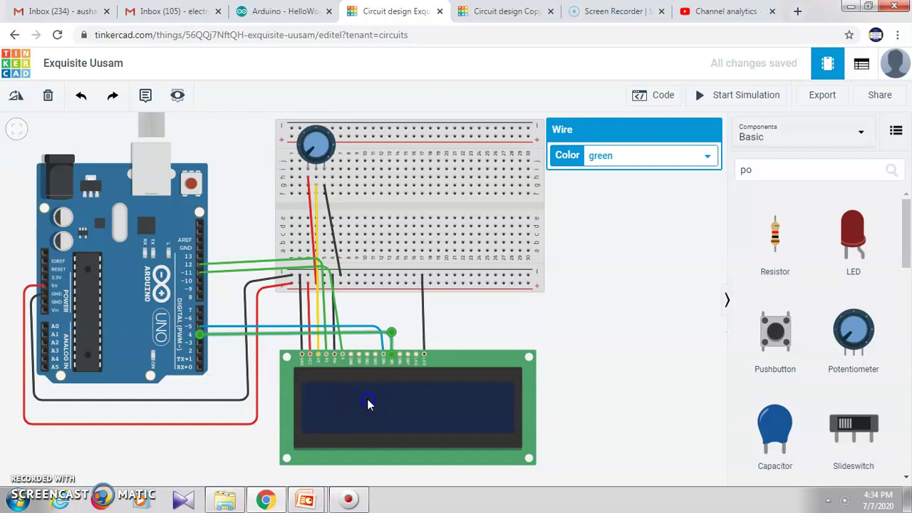
drag(368, 404, 365, 431)
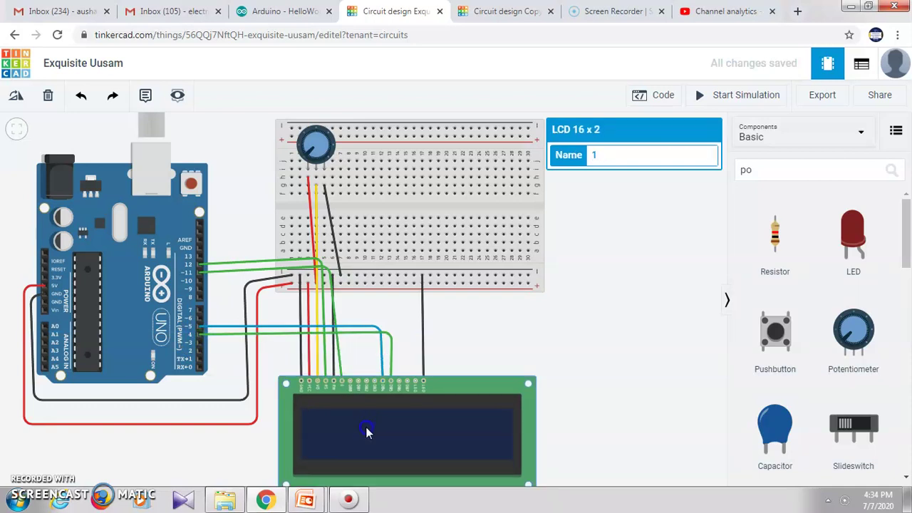
- Wire the remaining LCD data pins DB6 and DB7 to Arduino pins 3 and 2
click(397, 388)
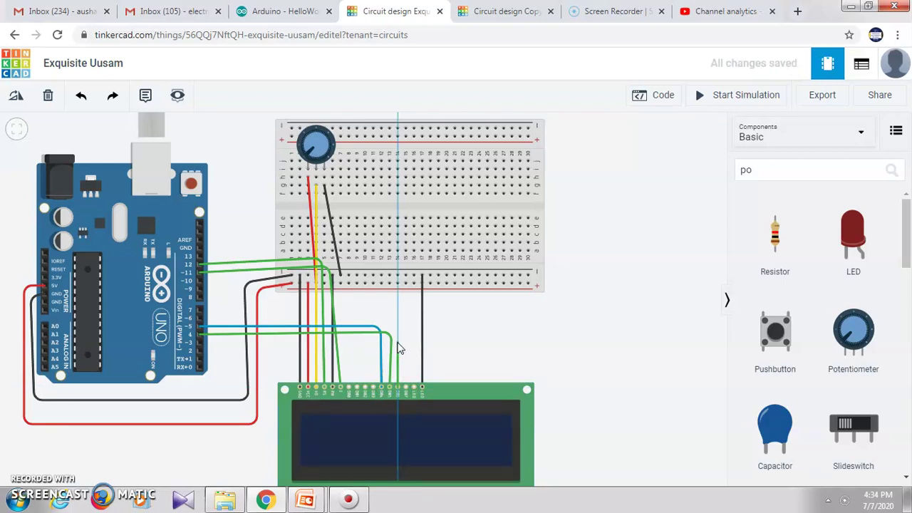
drag(345, 343, 202, 341)
click(200, 342)
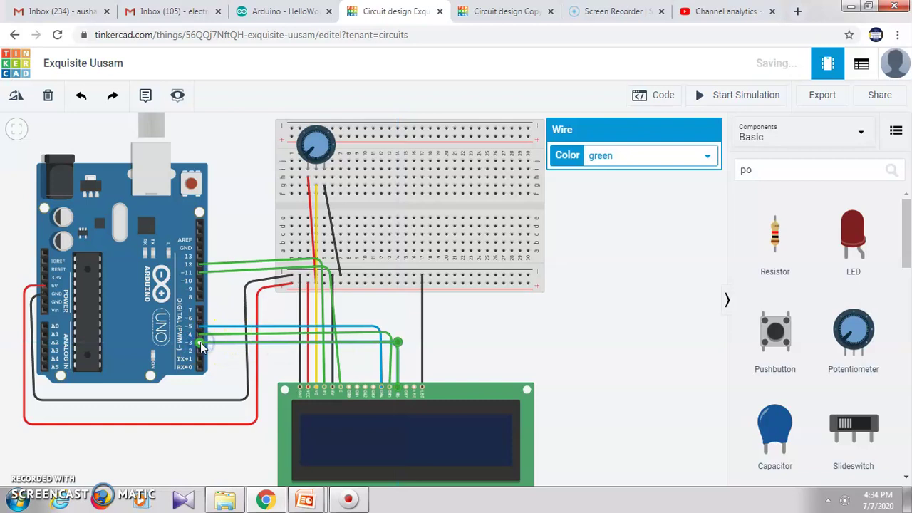
click(403, 388)
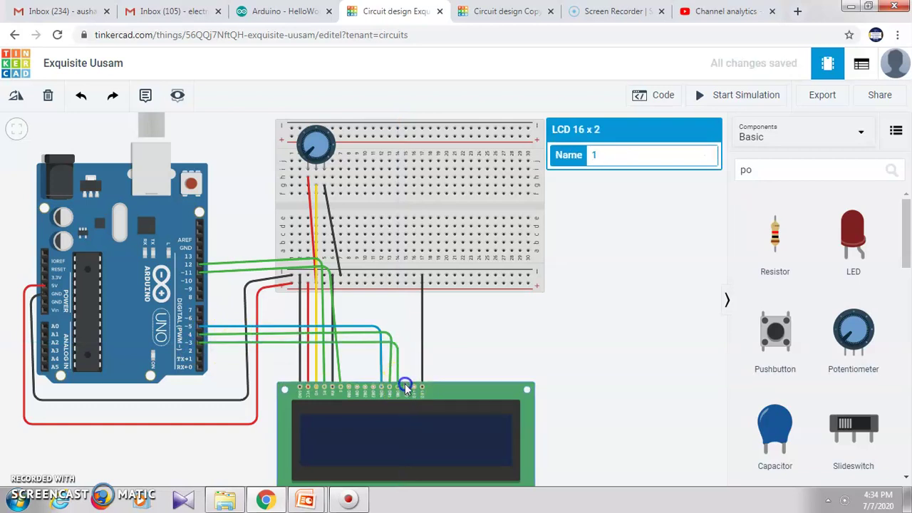
click(406, 386)
click(404, 352)
click(203, 352)
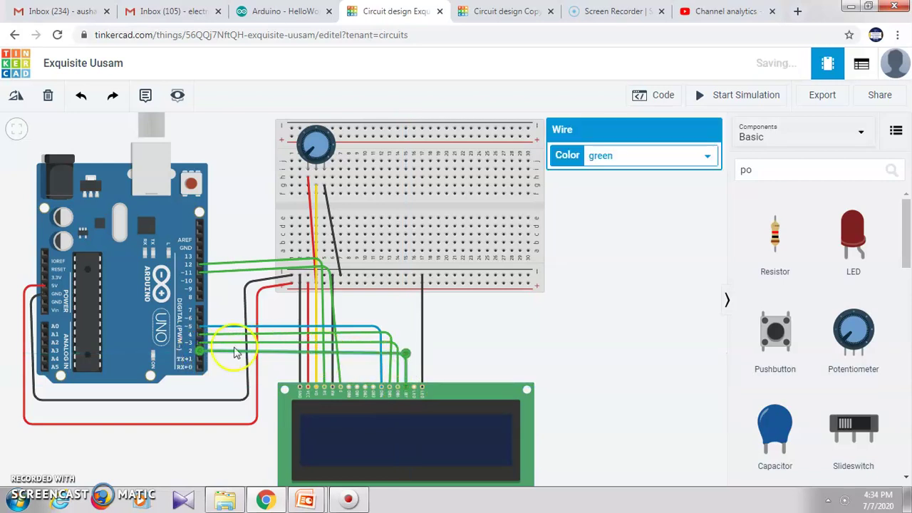
- Recolour the three remaining green data wires blue
click(625, 156)
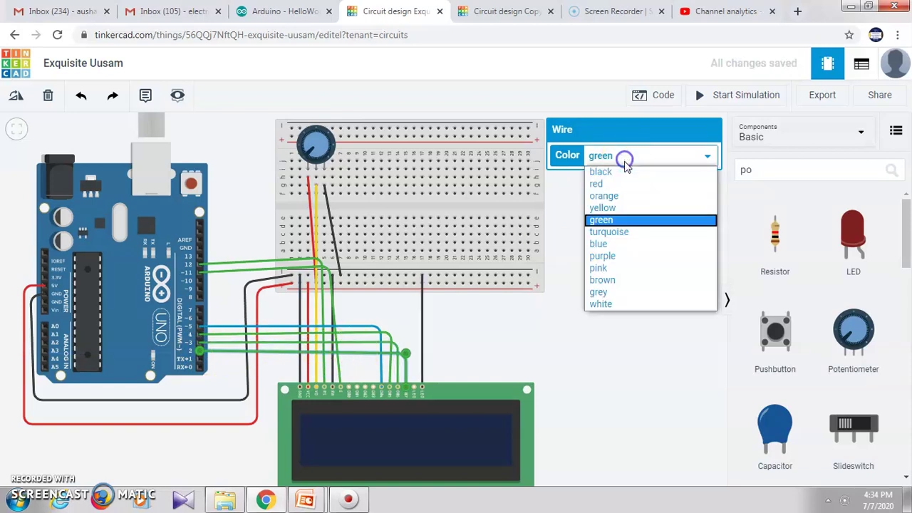
click(617, 243)
click(393, 343)
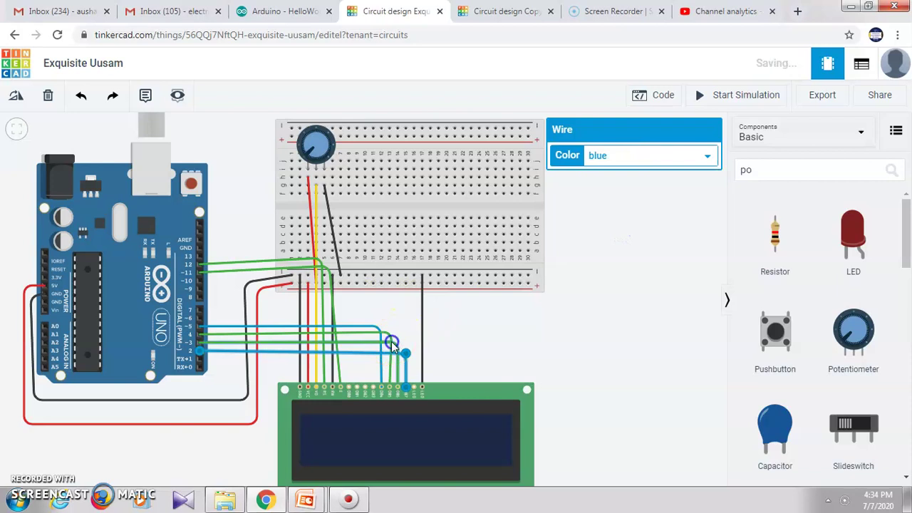
click(647, 159)
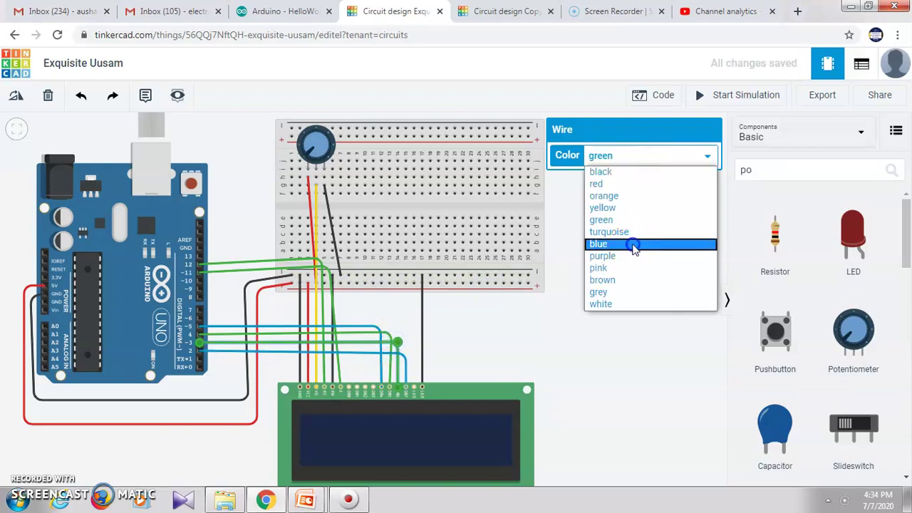
click(631, 245)
click(389, 333)
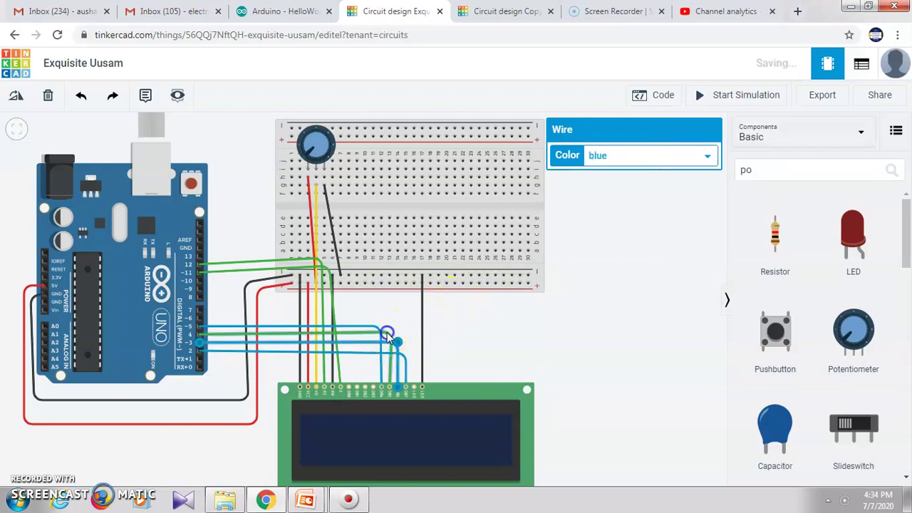
click(647, 156)
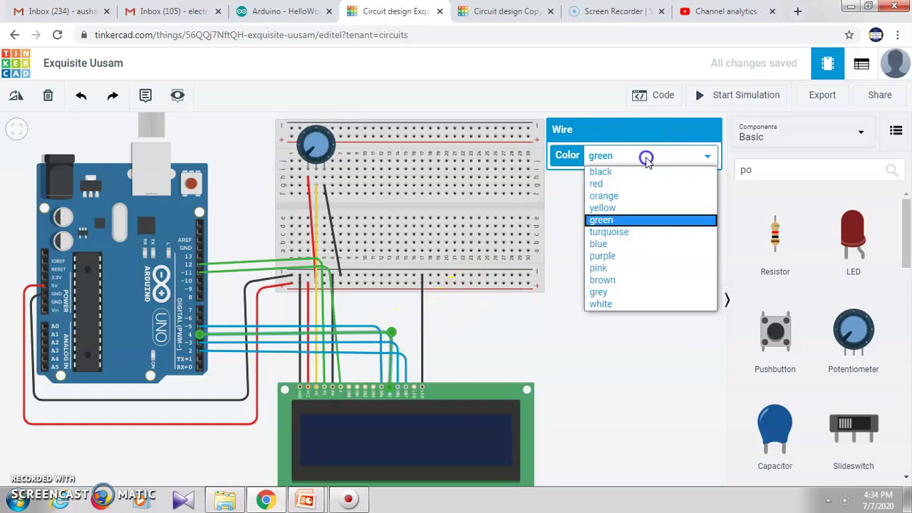
click(630, 244)
click(627, 285)
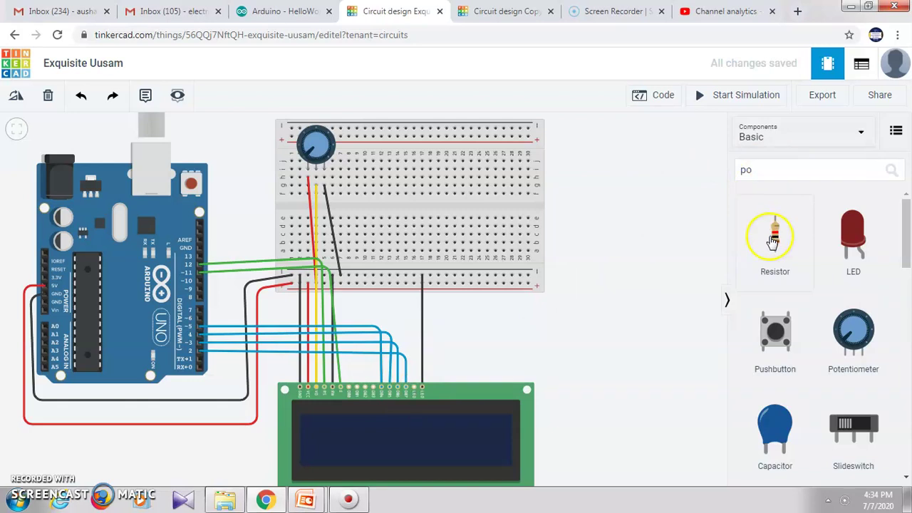
- Place a resistor on the breadboard with a red wire from one end to the bottom rail
drag(772, 241, 383, 206)
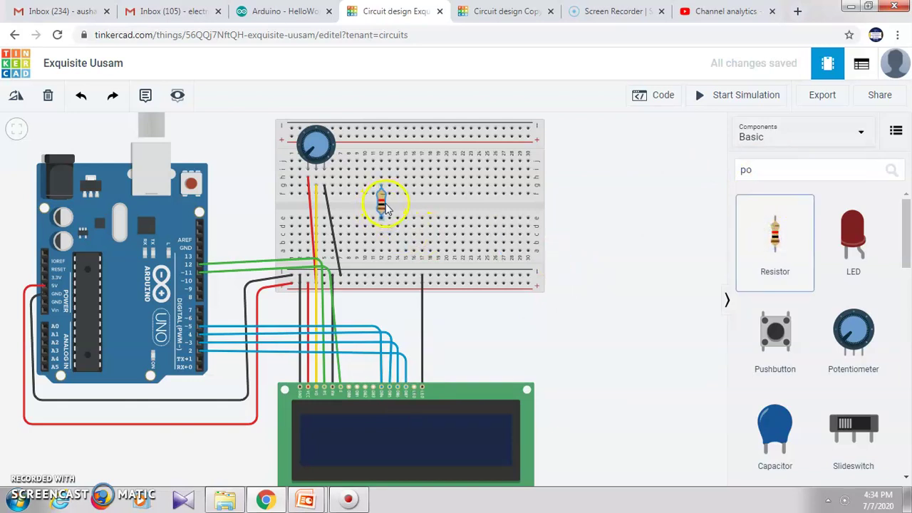
click(590, 278)
drag(382, 215, 397, 283)
click(630, 157)
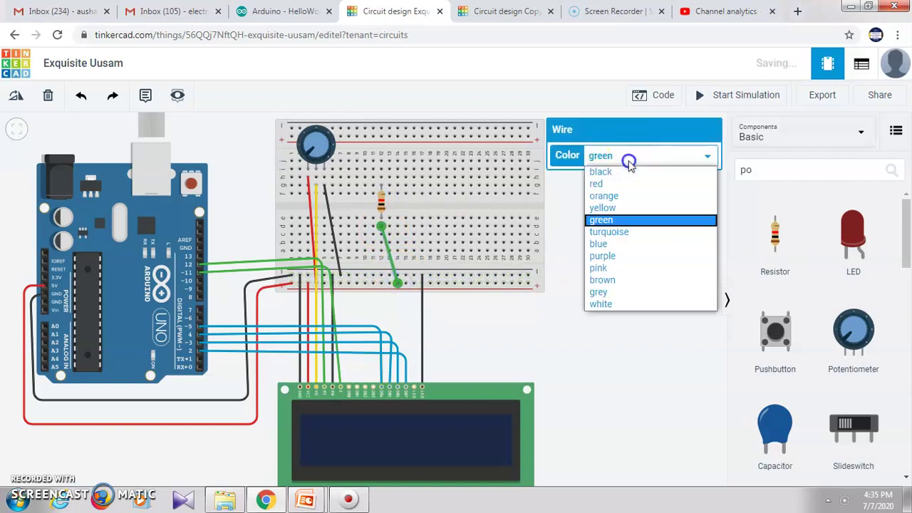
click(626, 185)
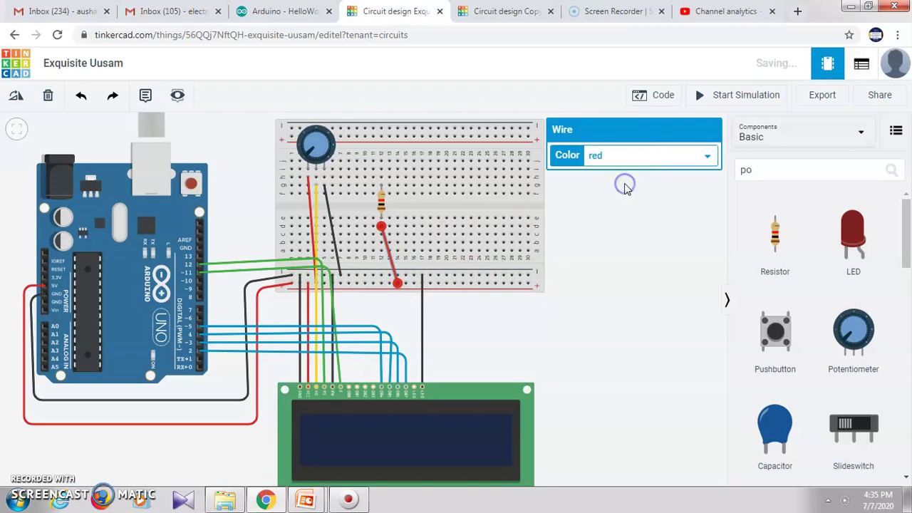
click(622, 285)
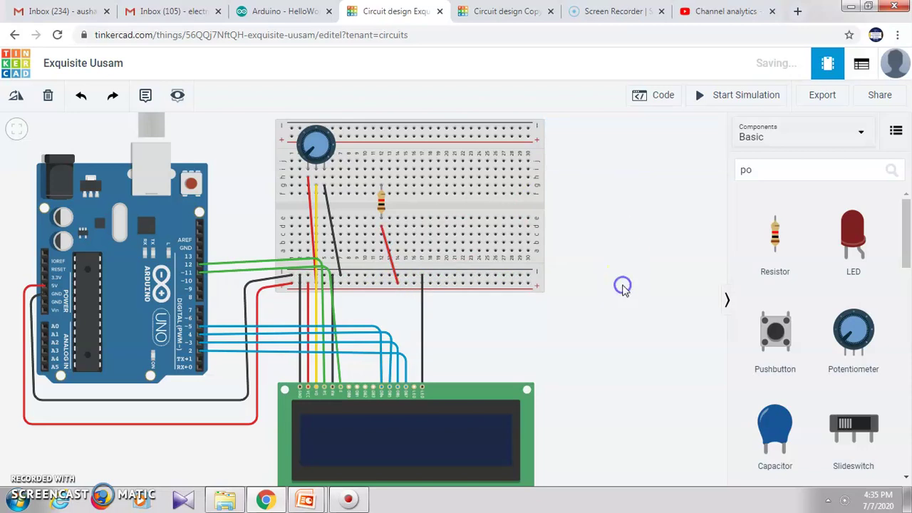
- Replace a misplaced short wire with a green wire from the resistor's row to the LCD backlight anode
click(381, 178)
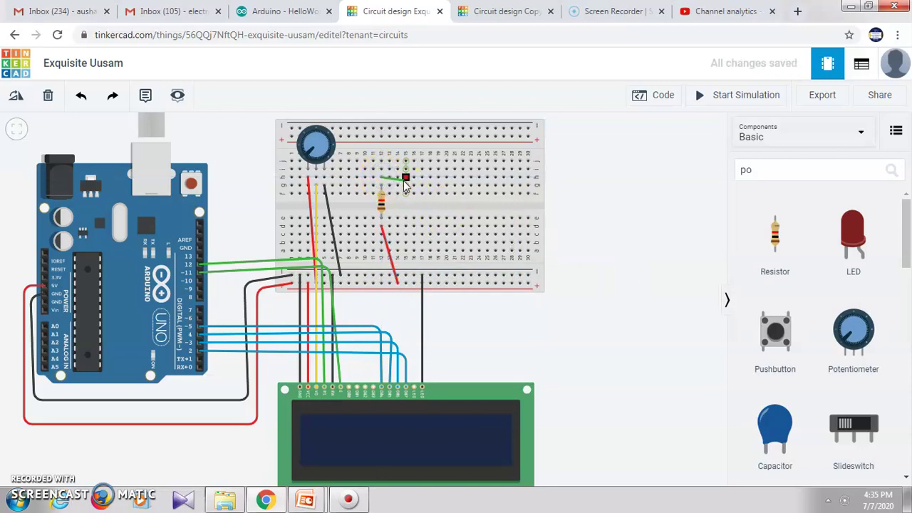
click(397, 184)
mouse_move(398, 184)
mouse_down()
mouse_move(418, 252)
mouse_move(397, 184)
mouse_up()
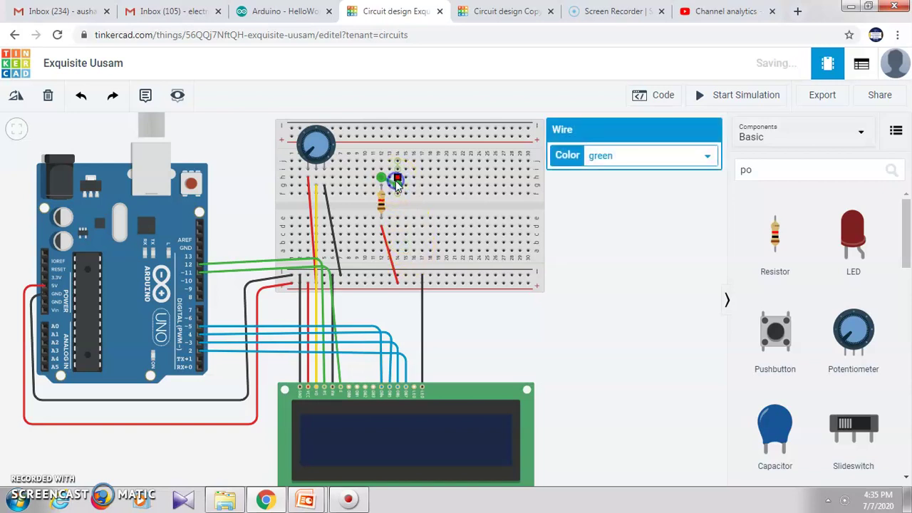
key(Escape)
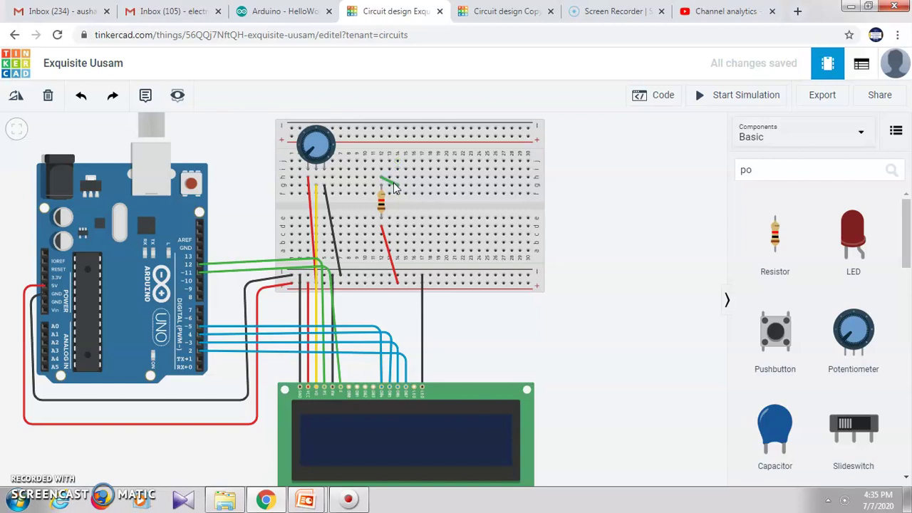
click(393, 182)
key(Delete)
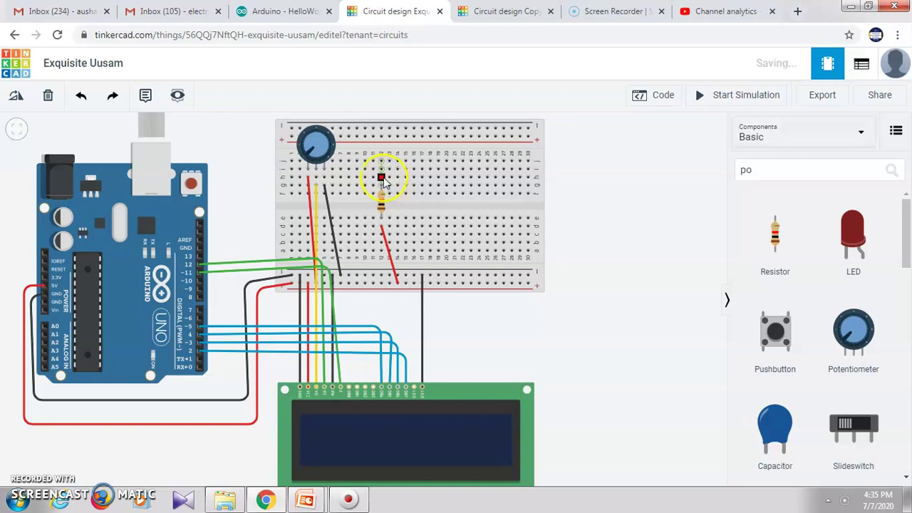
click(389, 184)
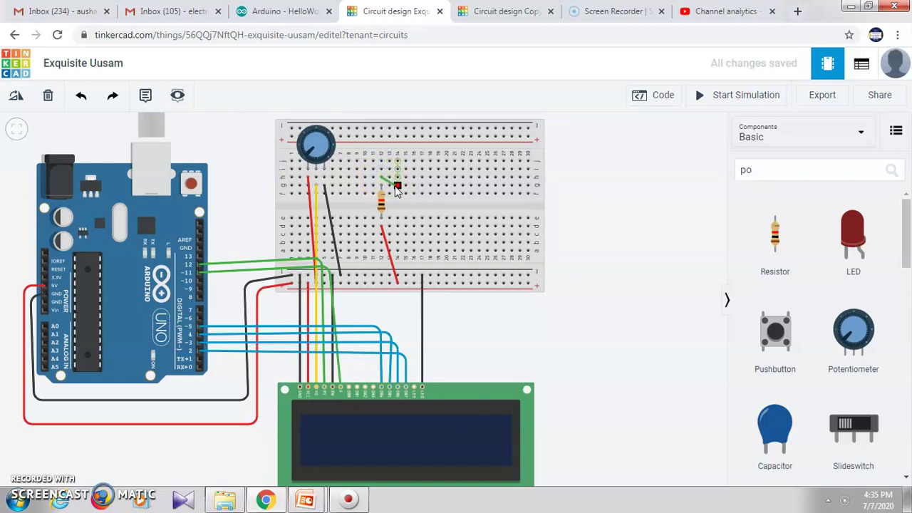
click(395, 191)
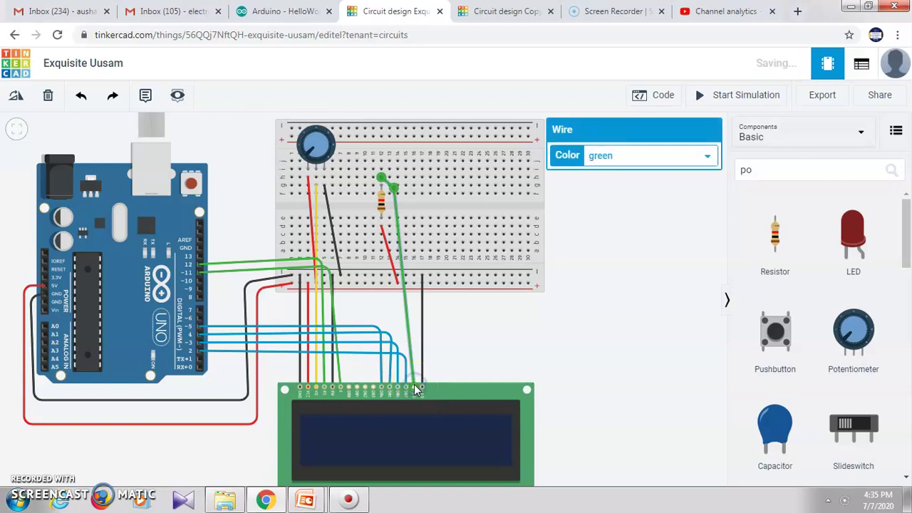
click(534, 353)
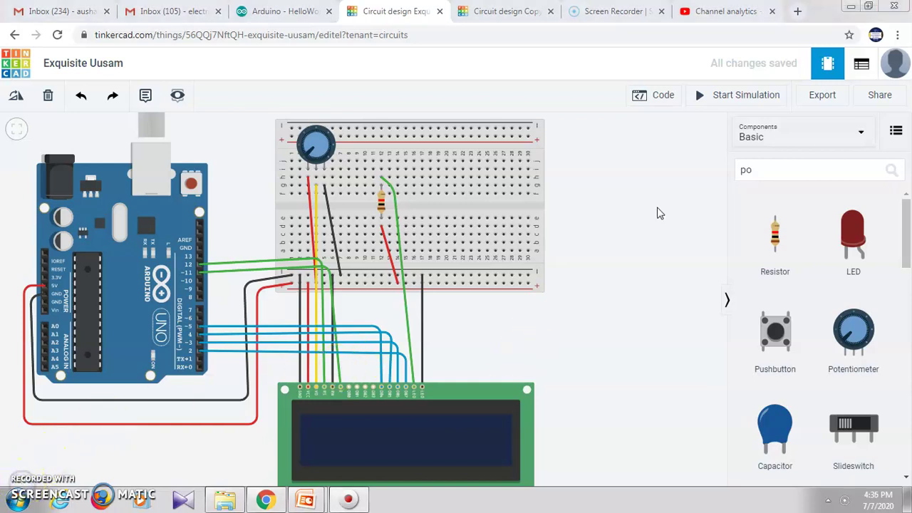
click(663, 98)
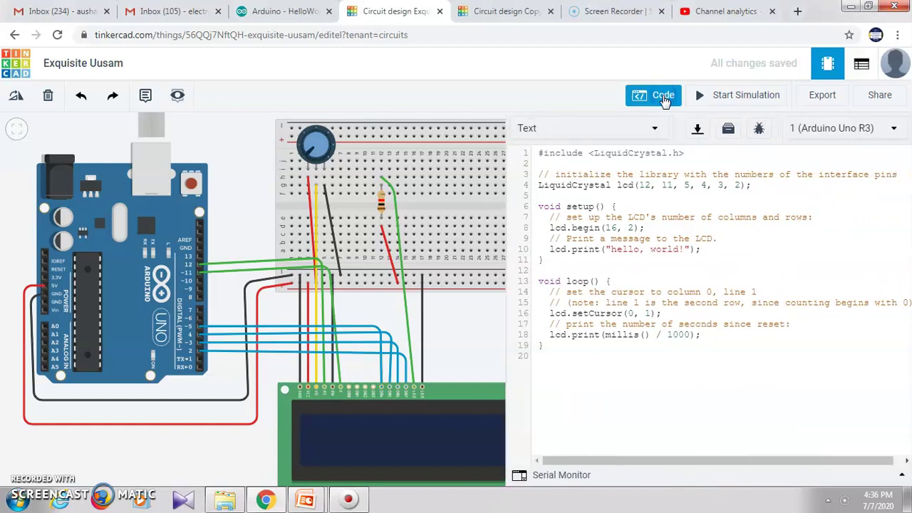
click(614, 180)
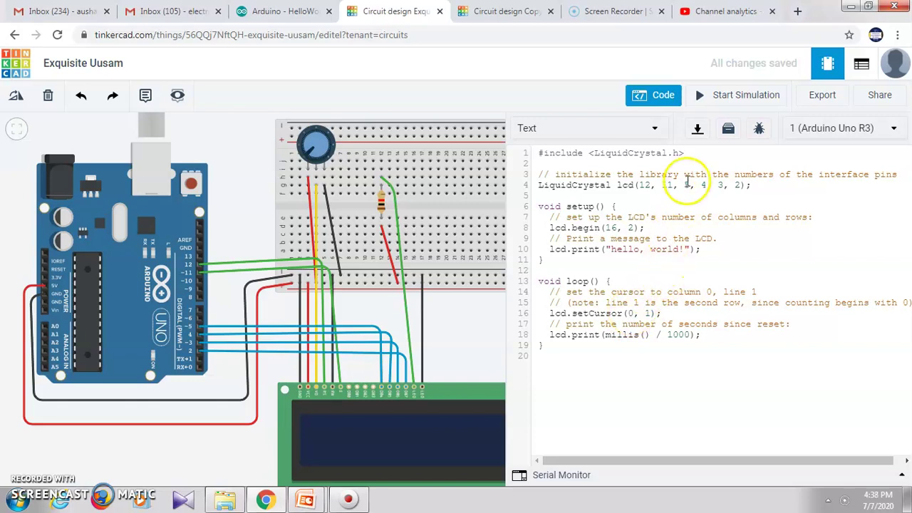
click(662, 95)
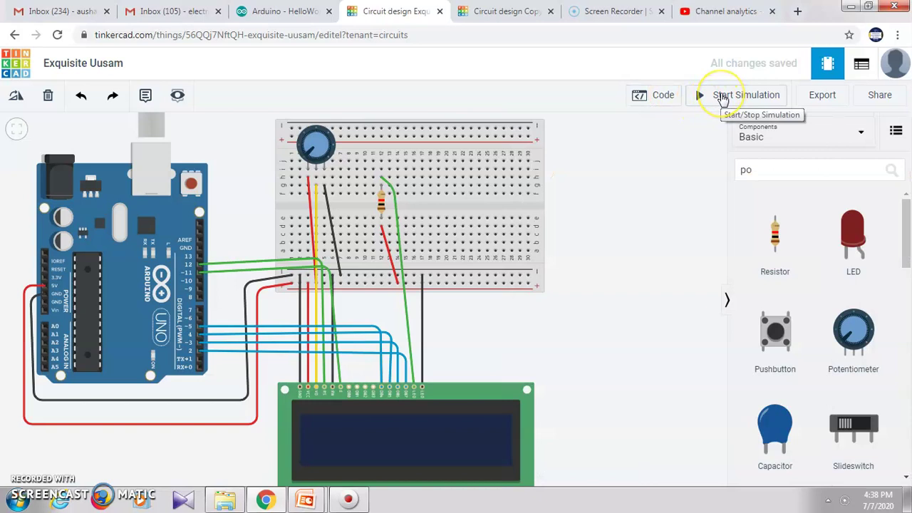
- Run the simulation, turn the potentiometer until 'hello, world!' is readable, and display the sketch
click(723, 98)
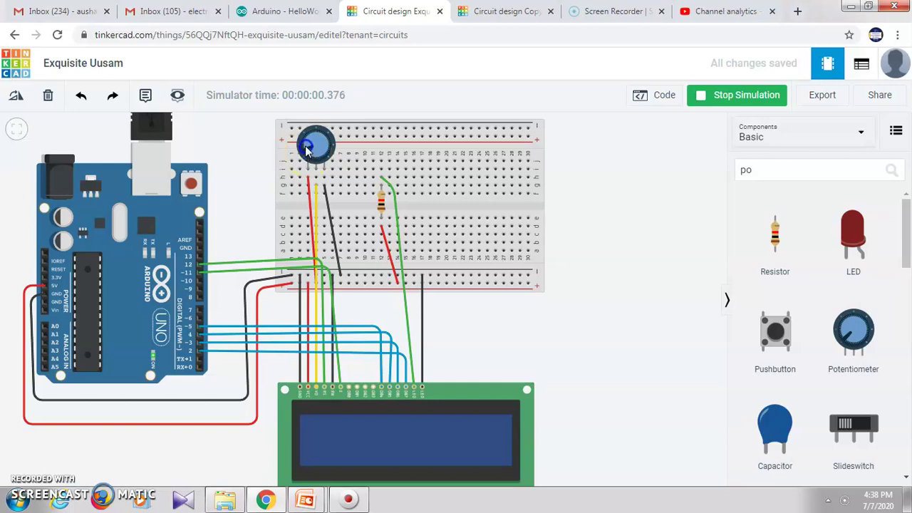
mouse_move(309, 140)
mouse_down()
mouse_move(328, 150)
mouse_move(368, 402)
mouse_up()
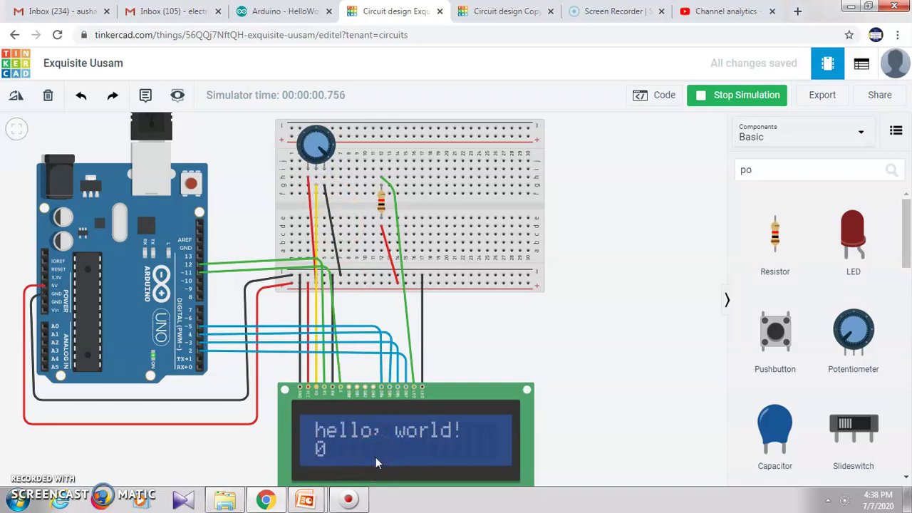
click(659, 96)
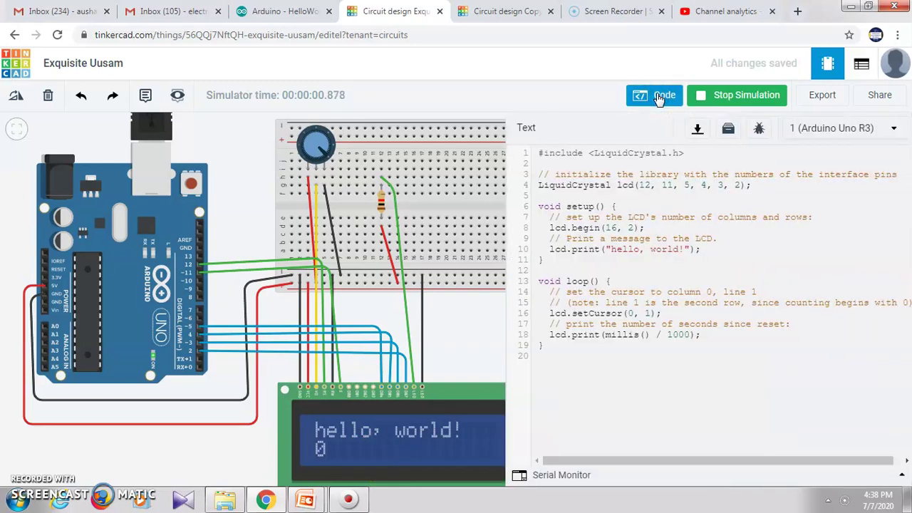